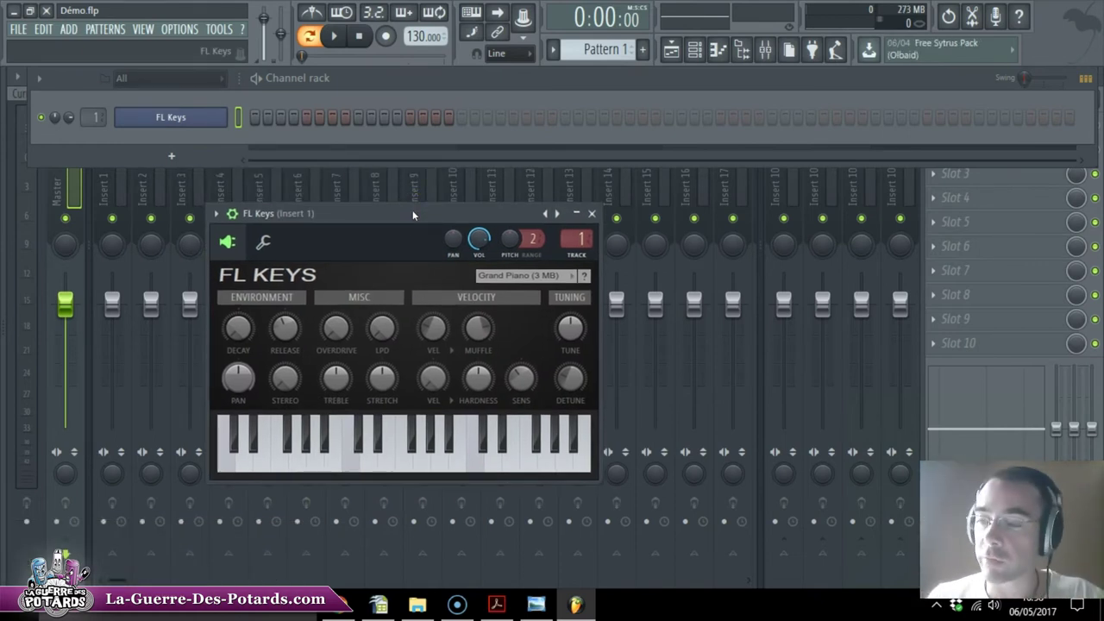
# Move the FL Keys window aside and review the note-name equivalence table and labelled piano keyboard in Compléments.pdf.
pyautogui.moveTo(415, 36); pyautogui.dragTo(405, 369)
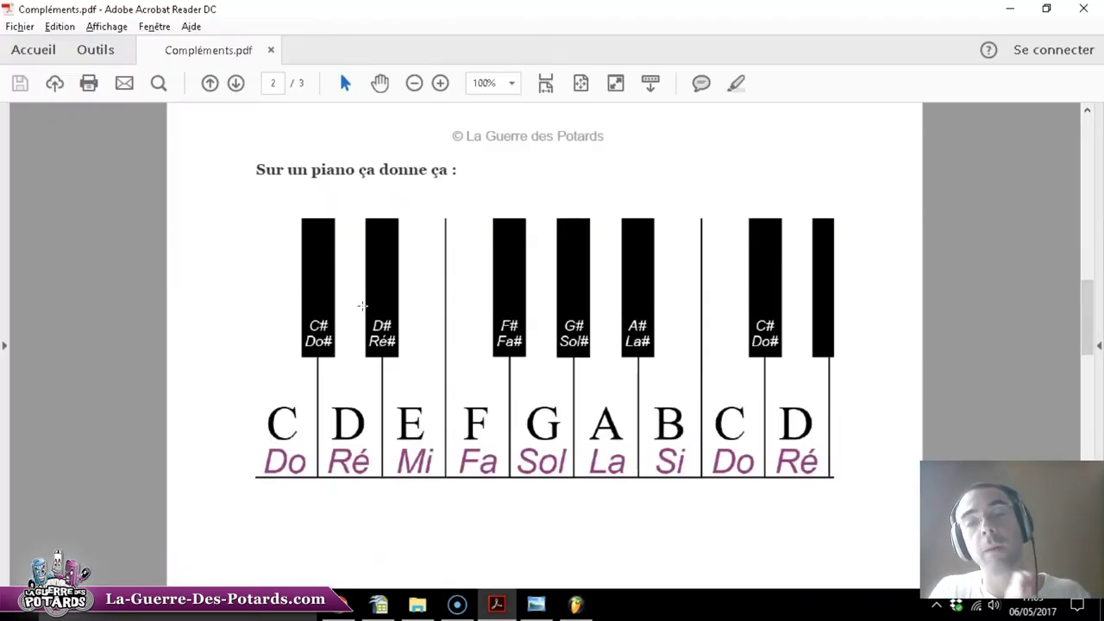
pyautogui.scroll(10, 362, 253)
pyautogui.scroll(-5, 387, 253)
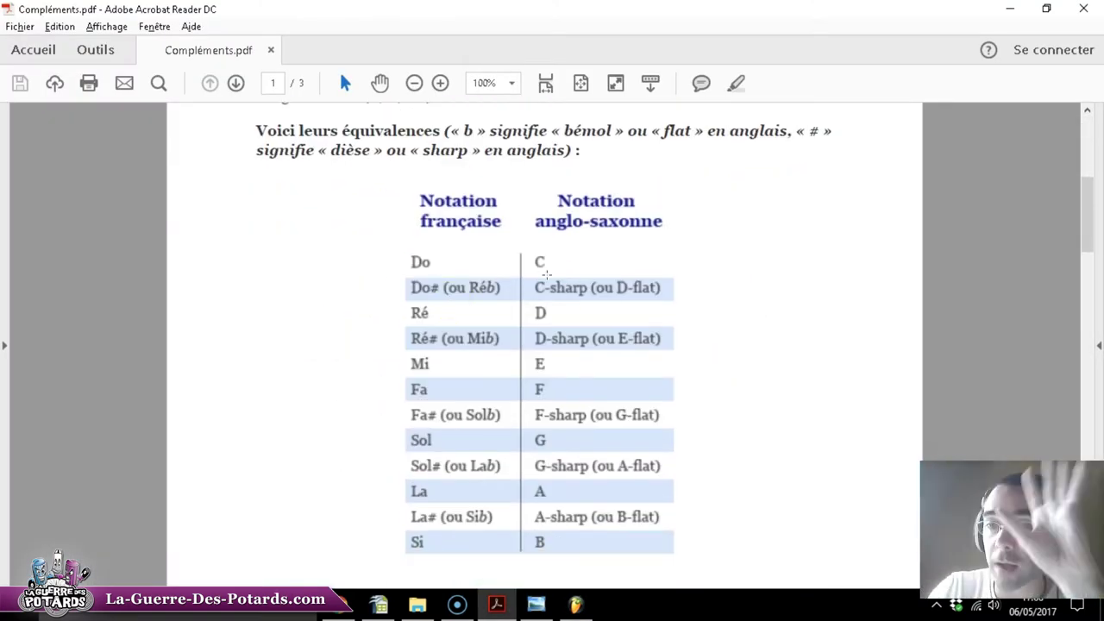
pyautogui.scroll(-7, 517, 337)
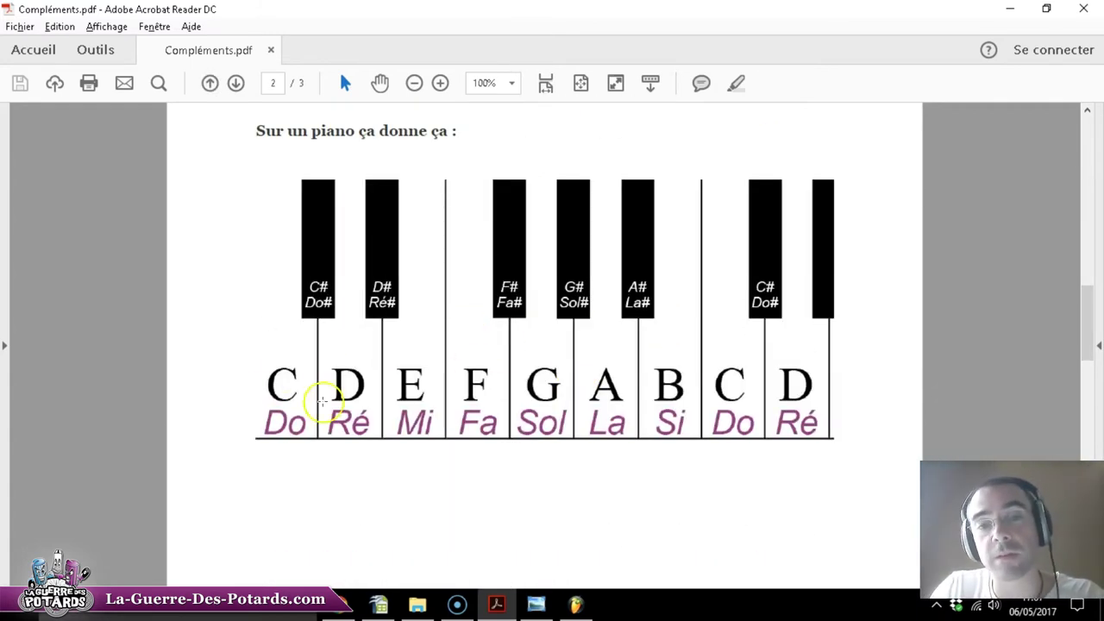
pyautogui.scroll(7, 555, 301)
pyautogui.scroll(-5, 481, 328)
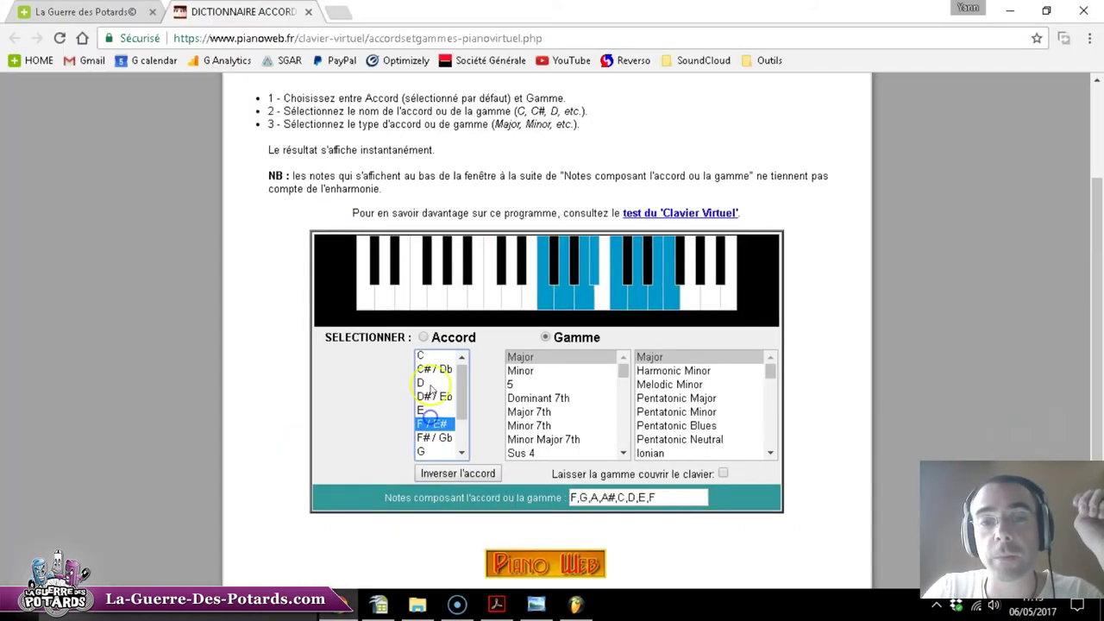
# Display the C#/Db and G major scales in the online chord and scale dictionary.
pyautogui.click(436, 370)
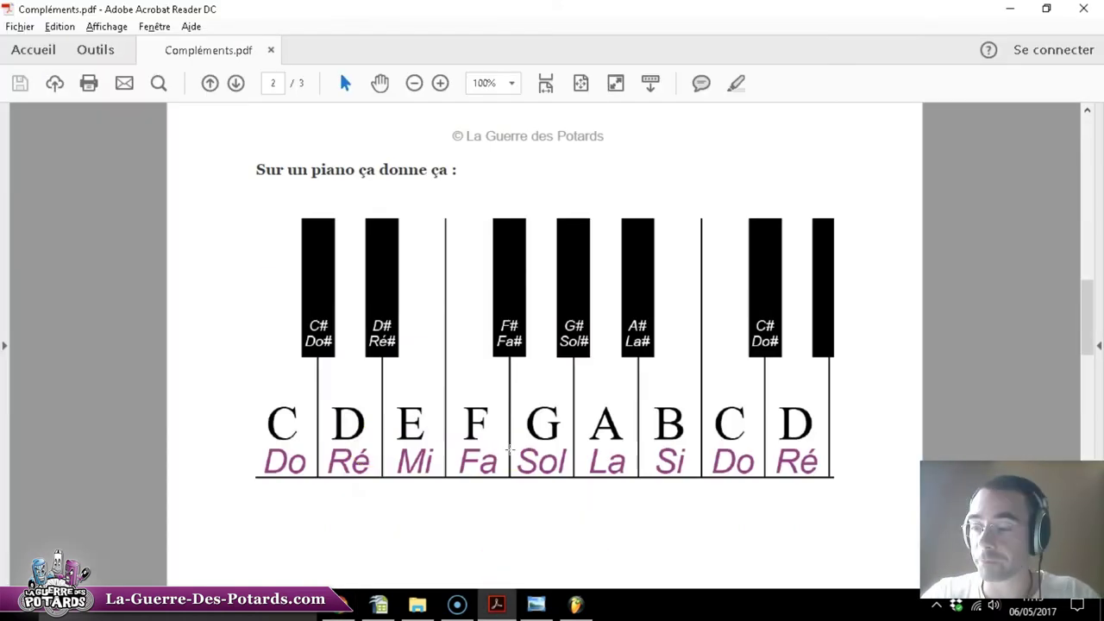
pyautogui.click(431, 411)
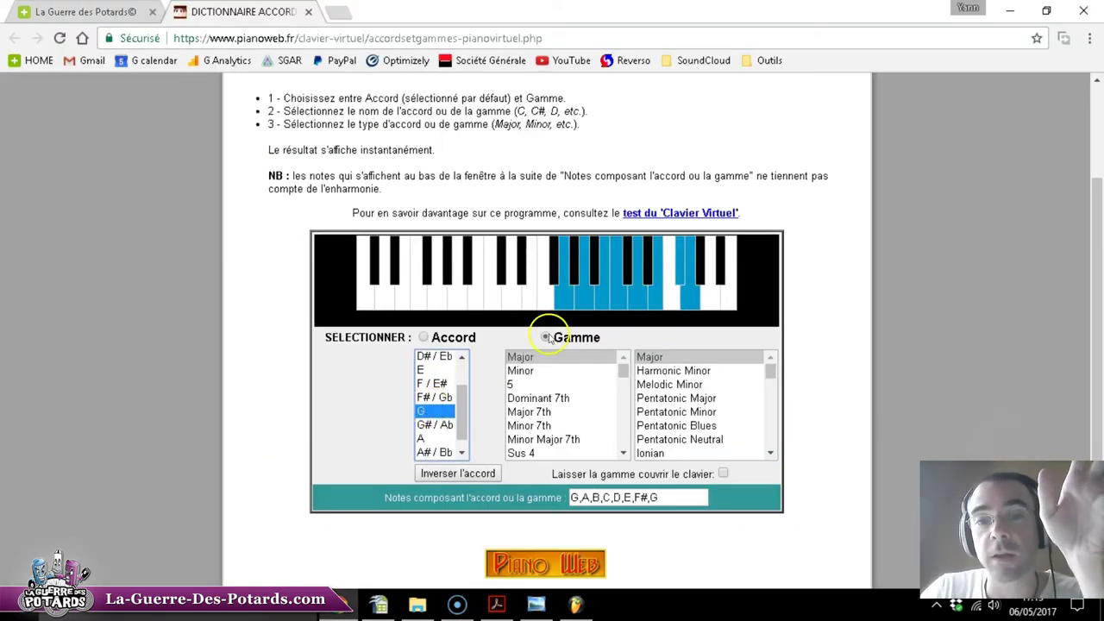
pyautogui.click(668, 357)
pyautogui.click(436, 411)
# Display the G Pentatonic Major scale and browse the other available scale types.
pyautogui.click(668, 357)
pyautogui.moveTo(770, 372)
pyautogui.mouseDown()
pyautogui.moveTo(771, 440)
pyautogui.moveTo(770, 367)
pyautogui.mouseUp()
pyautogui.click(684, 398)
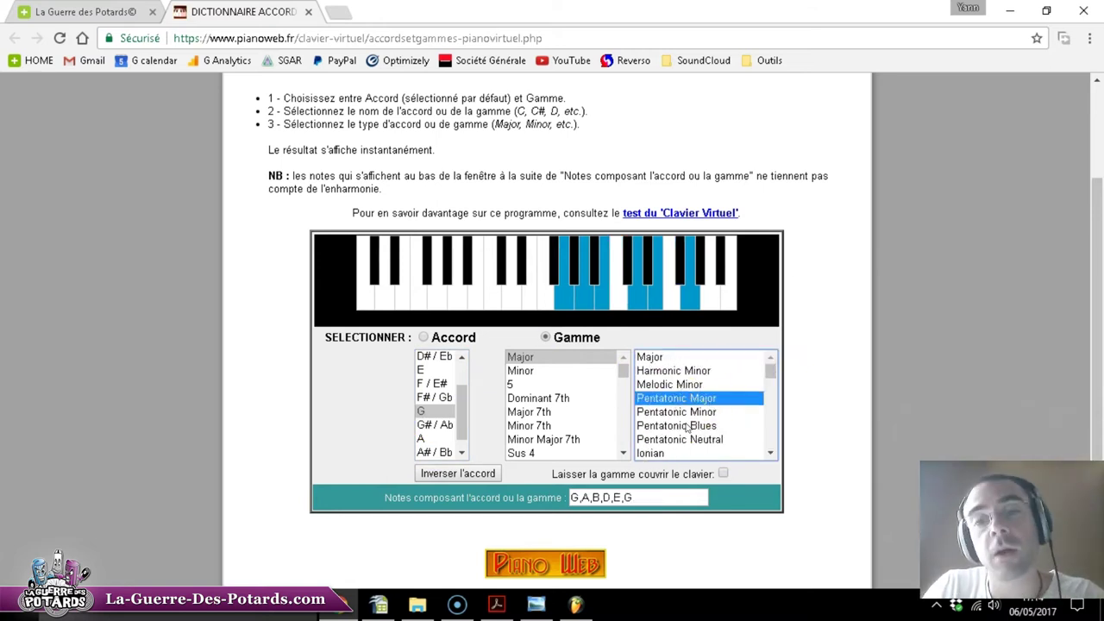
pyautogui.scroll(-5, 687, 429)
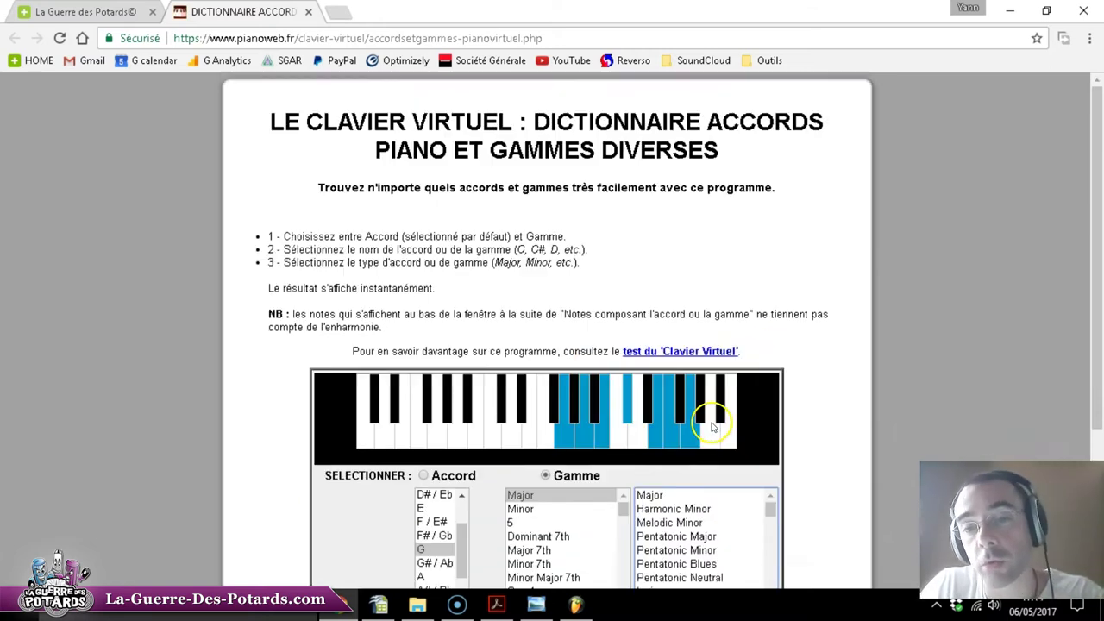
pyautogui.scroll(-3, 707, 405)
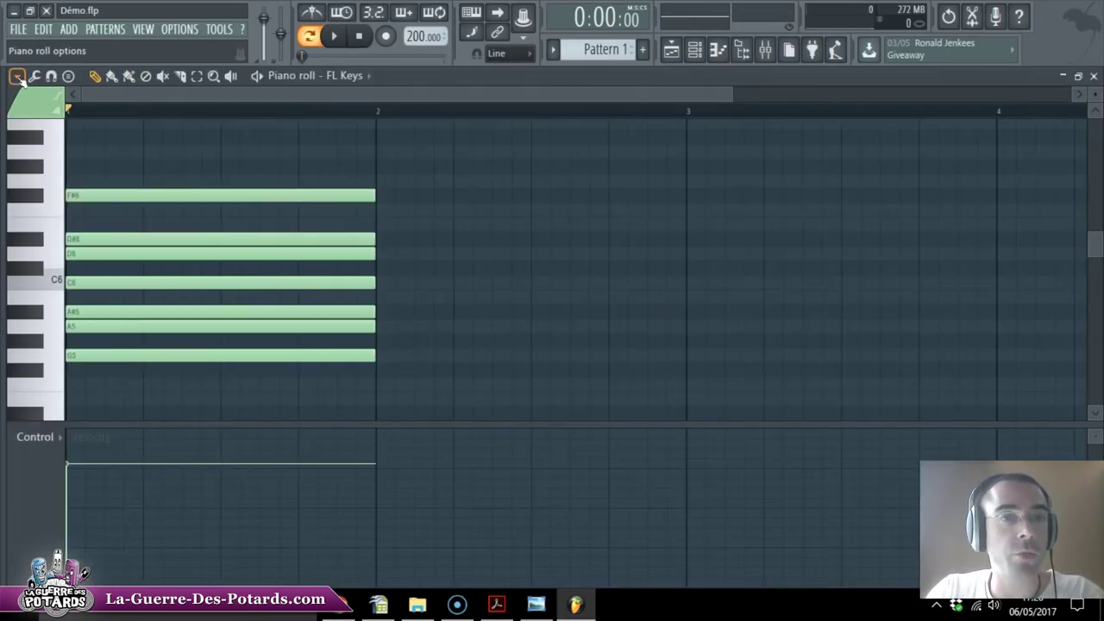
# Enable ghost channels in the piano roll's view options and bring up the channel rack.
pyautogui.click(18, 78)
pyautogui.moveTo(54, 173)
pyautogui.click(238, 230)
pyautogui.press('F6')
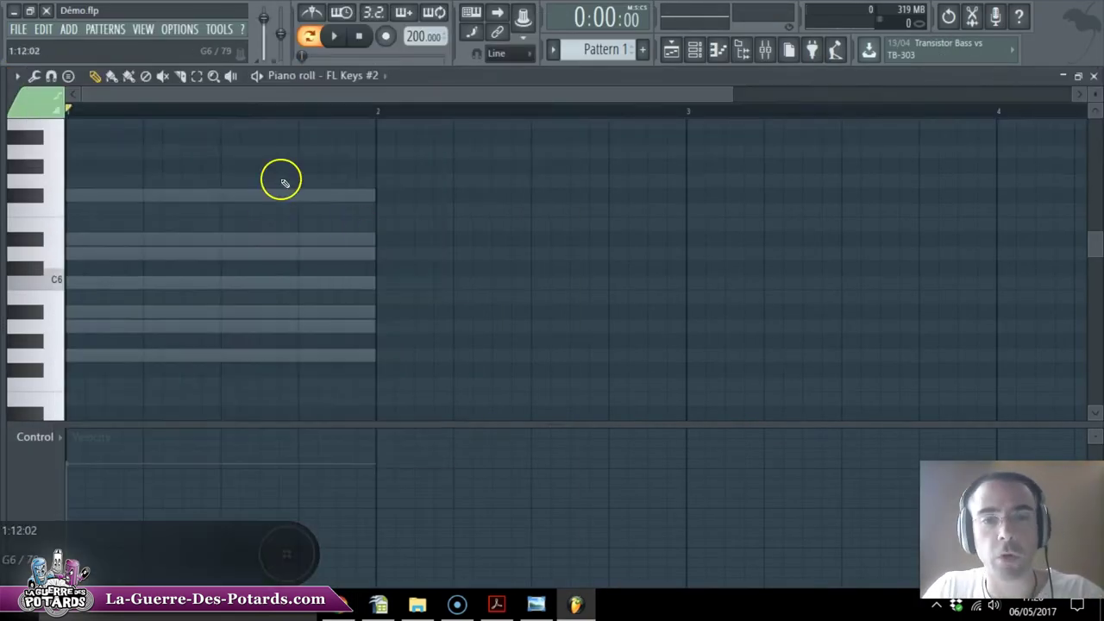
# Open the name, color and icon settings of the original FL Keys channel that holds the scale notes.
pyautogui.press('F6')
pyautogui.click(212, 133)
pyautogui.press('F7')
pyautogui.press('F6')
pyautogui.moveTo(203, 167); pyautogui.dragTo(209, 186)
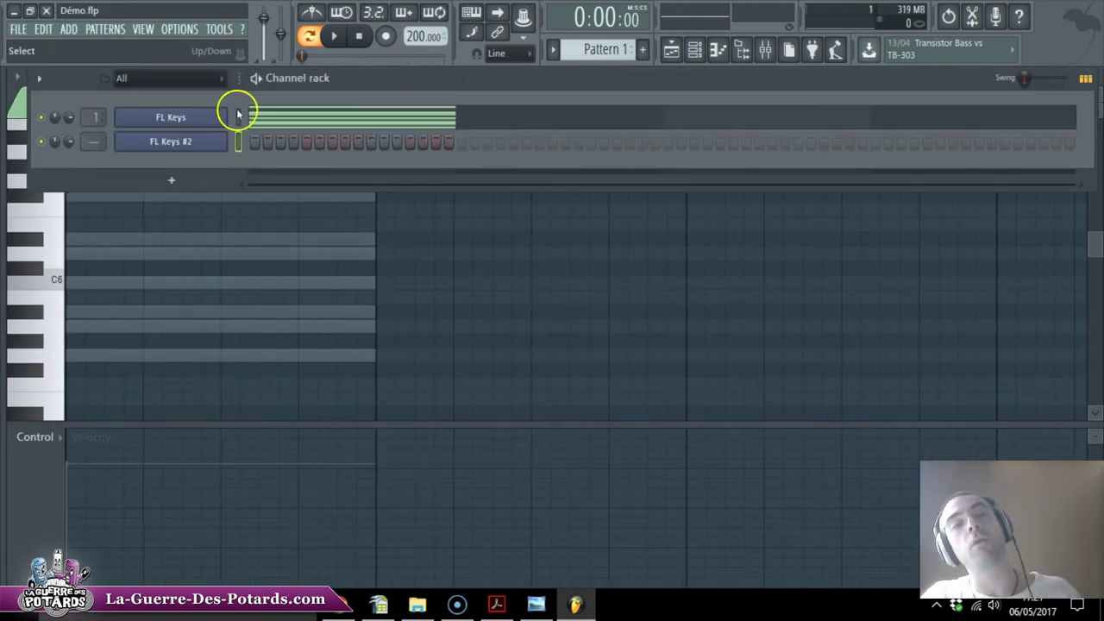
pyautogui.rightClick(183, 118)
pyautogui.click(290, 139)
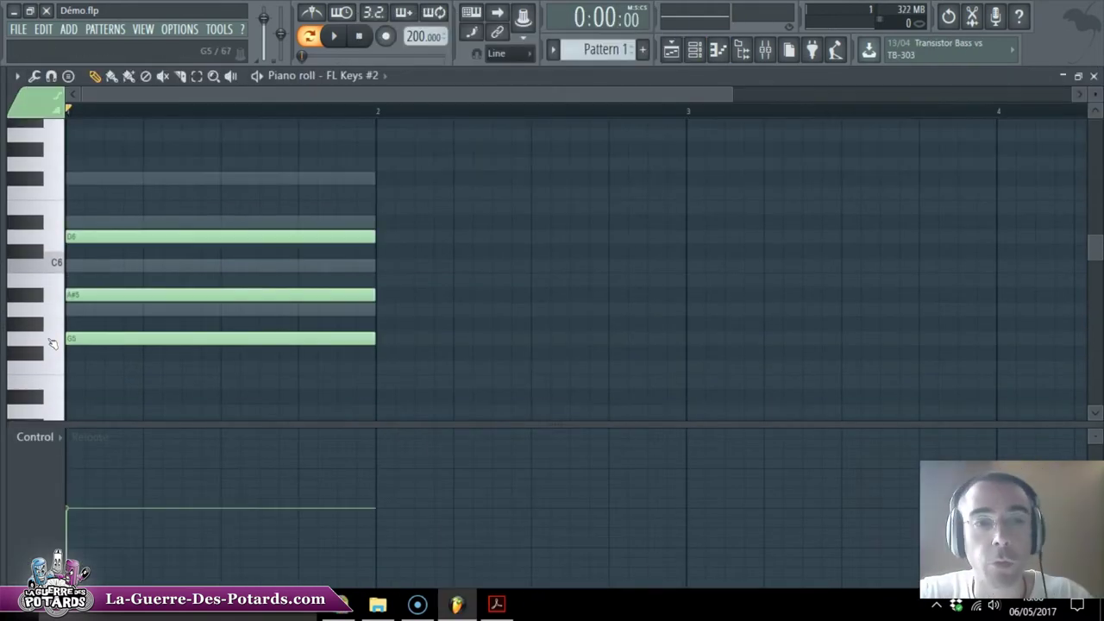
# Play the G minor chord's notes one by one, including A#5 and D6, on the piano roll keyboard.
pyautogui.click(37, 324)
pyautogui.click(36, 296)
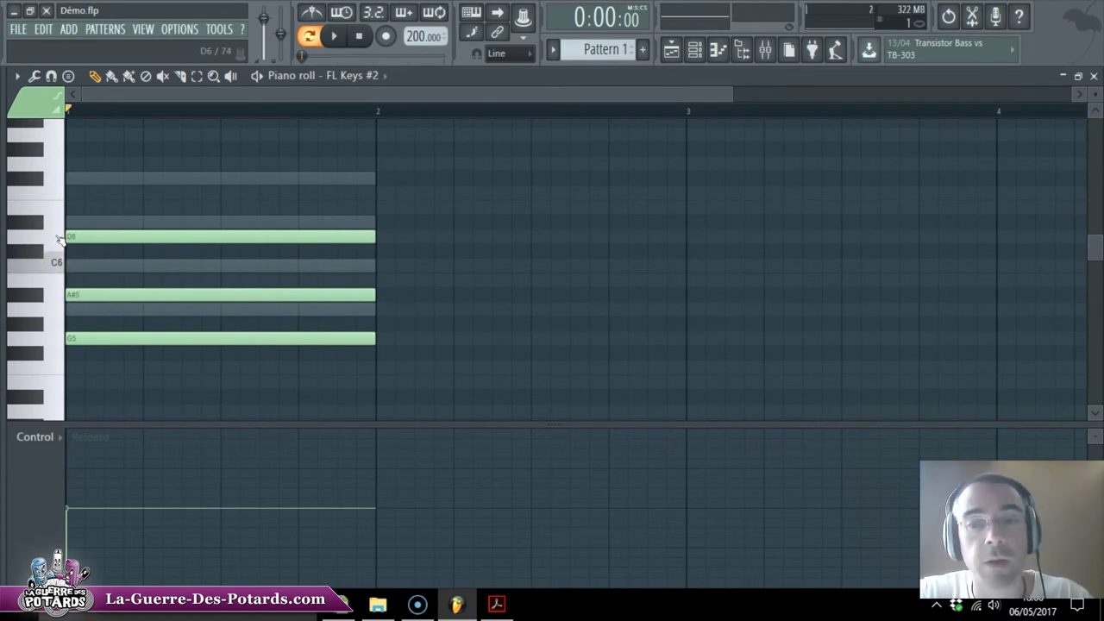
pyautogui.click(38, 296)
pyautogui.click(56, 238)
# Raise the chord's middle note to B5 and play the G5, B5 and D6 keys to hear the major version.
pyautogui.moveTo(106, 295); pyautogui.dragTo(103, 279)
pyautogui.click(43, 339)
pyautogui.click(54, 281)
pyautogui.click(50, 235)
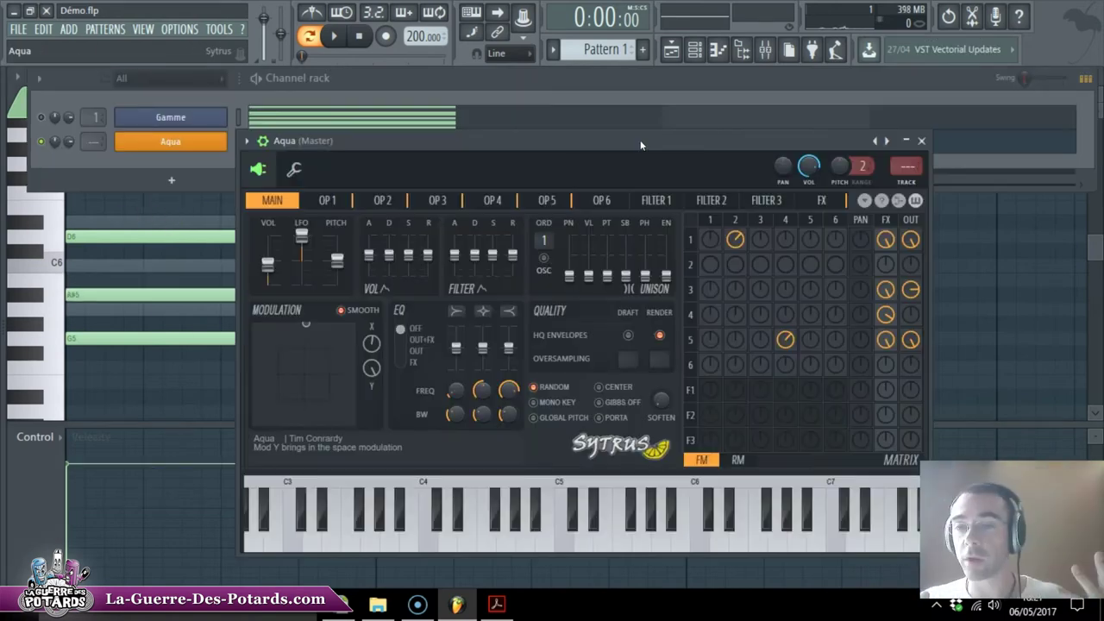
# Load a different Sytrus preset in place of Aqua.
pyautogui.click(629, 145)
pyautogui.click(736, 167)
pyautogui.click(363, 37)
pyautogui.rightClick(899, 164)
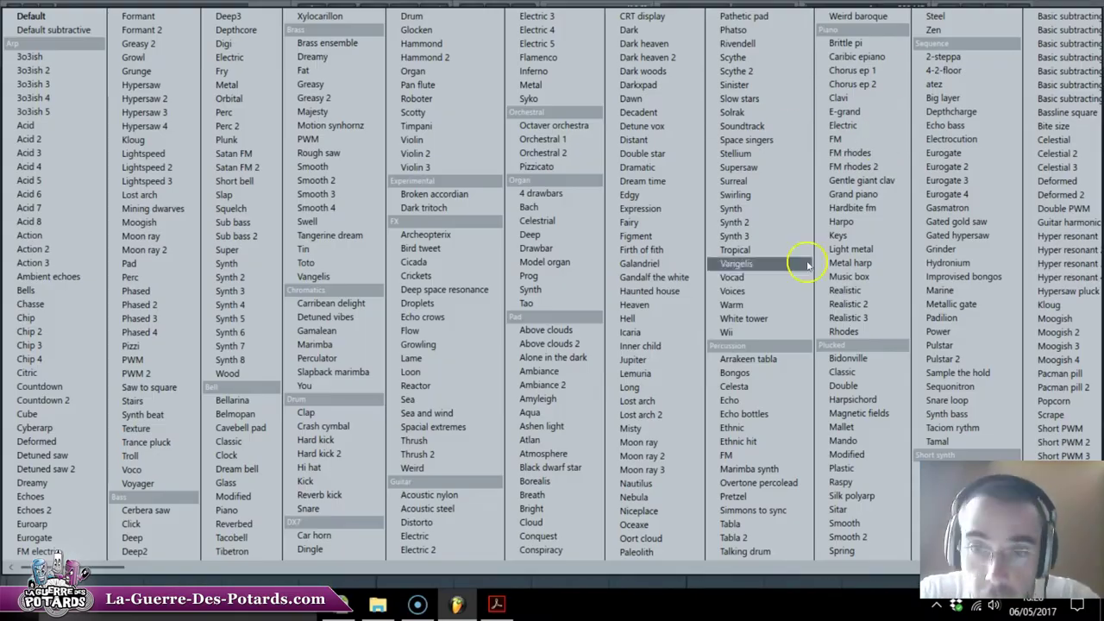
pyautogui.scroll(-4, 923, 184)
pyautogui.scroll(-2, 903, 187)
pyautogui.click(690, 87)
# Audition two more Sytrus presets, ending on Seriphim, and stop the playback.
pyautogui.rightClick(898, 164)
pyautogui.scroll(-5, 899, 173)
pyautogui.scroll(5, 802, 136)
pyautogui.click(733, 141)
pyautogui.rightClick(899, 164)
pyautogui.scroll(-5, 898, 172)
pyautogui.click(802, 33)
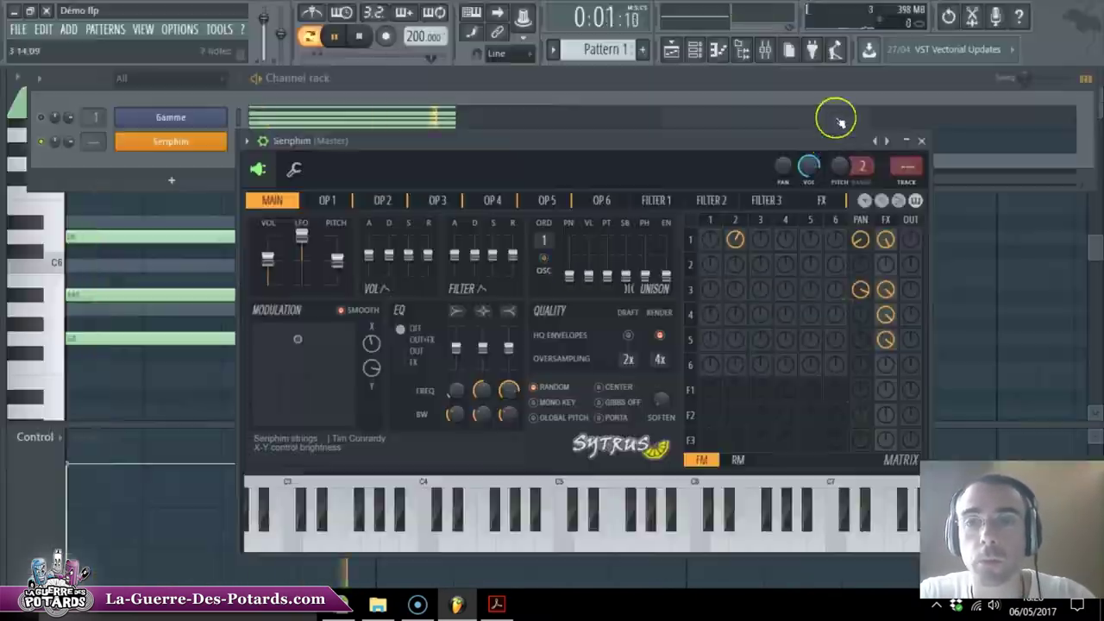
pyautogui.press('space')
# Replace the Seriphim channel's instrument with GMS, open its Leads & Synths preset bank and start playback.
pyautogui.rightClick(194, 140)
pyautogui.moveTo(260, 248)
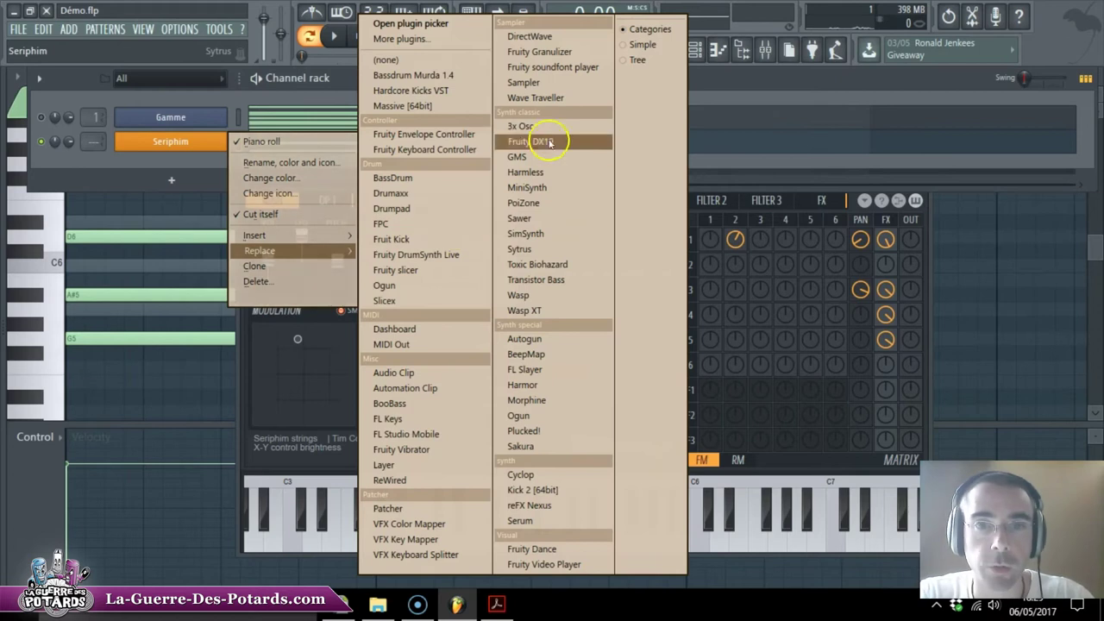
pyautogui.click(520, 158)
pyautogui.click(446, 358)
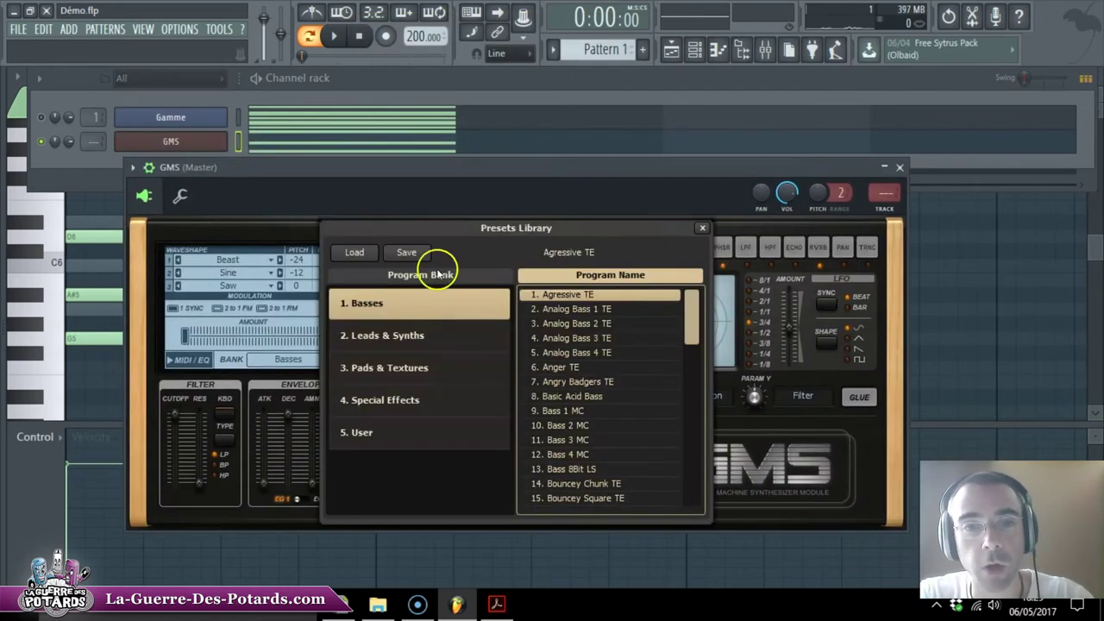
pyautogui.click(431, 335)
pyautogui.press('space')
# Audition several GMS Leads & Synths presets against the looping chord, ending on Freestyle Lead LS.
pyautogui.click(581, 368)
pyautogui.scroll(-4, 586, 405)
pyautogui.click(591, 309)
pyautogui.scroll(-3, 604, 332)
pyautogui.click(626, 339)
pyautogui.scroll(-5, 630, 352)
pyautogui.click(627, 395)
pyautogui.scroll(-1, 626, 362)
pyautogui.scroll(3, 599, 311)
pyautogui.click(594, 322)
pyautogui.click(588, 309)
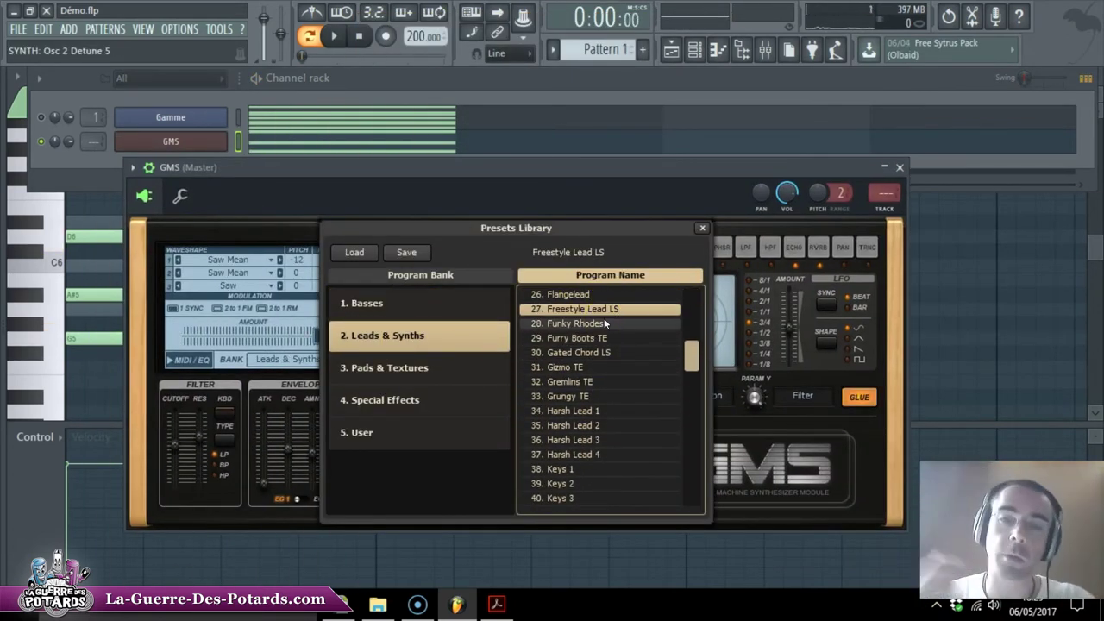
# Audition two more presets further down the GMS Leads & Synths bank.
pyautogui.scroll(-5, 603, 345)
pyautogui.click(607, 384)
pyautogui.scroll(-3, 595, 362)
pyautogui.click(586, 377)
# Audition several GMS Pads & Textures presets, including Pad 2 MC, stop playback and close the presets library.
pyautogui.click(420, 367)
pyautogui.click(603, 396)
pyautogui.scroll(5, 636, 373)
pyautogui.click(635, 396)
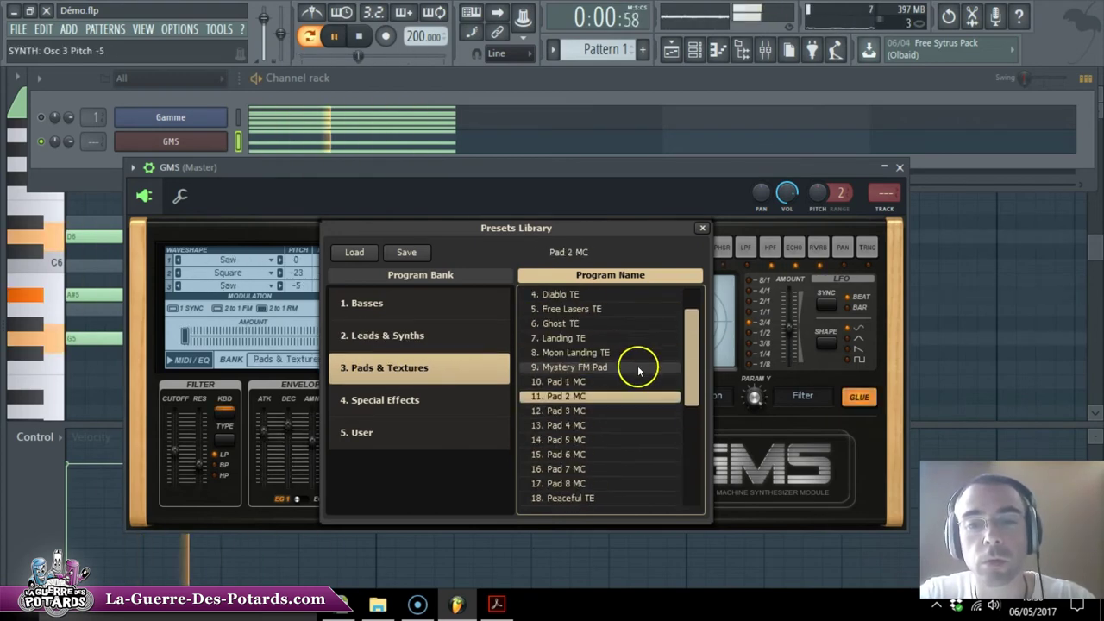
pyautogui.scroll(1, 640, 369)
pyautogui.click(625, 311)
pyautogui.press('space')
pyautogui.click(702, 229)
# Replace the GMS instrument with Harmless and move its window clear of the channel rack.
pyautogui.rightClick(227, 134)
pyautogui.moveTo(319, 251)
pyautogui.click(527, 172)
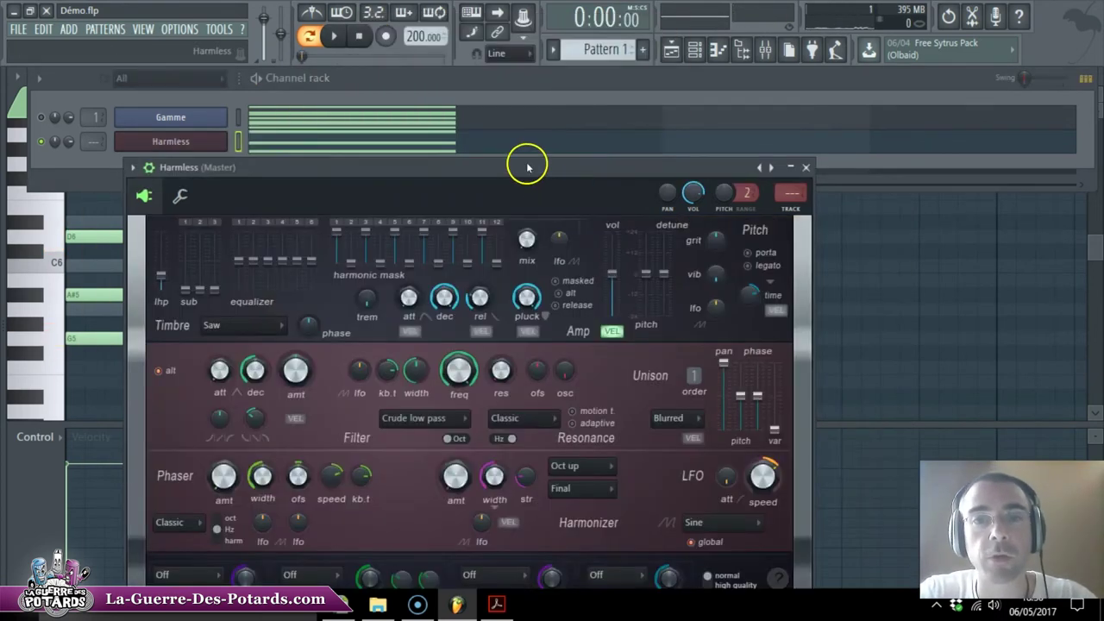
pyautogui.moveTo(526, 167); pyautogui.dragTo(612, 90)
# Audition several Harmless presets while the chord plays, and stop the playback.
pyautogui.rightClick(938, 90)
pyautogui.press('space')
pyautogui.rightClick(526, 288)
pyautogui.rightClick(526, 457)
pyautogui.rightClick(527, 531)
pyautogui.rightClick(634, 136)
pyautogui.press('Escape')
pyautogui.press('space')
# Replace the channel's instrument with SimSynth and open its preset list.
pyautogui.rightClick(156, 139)
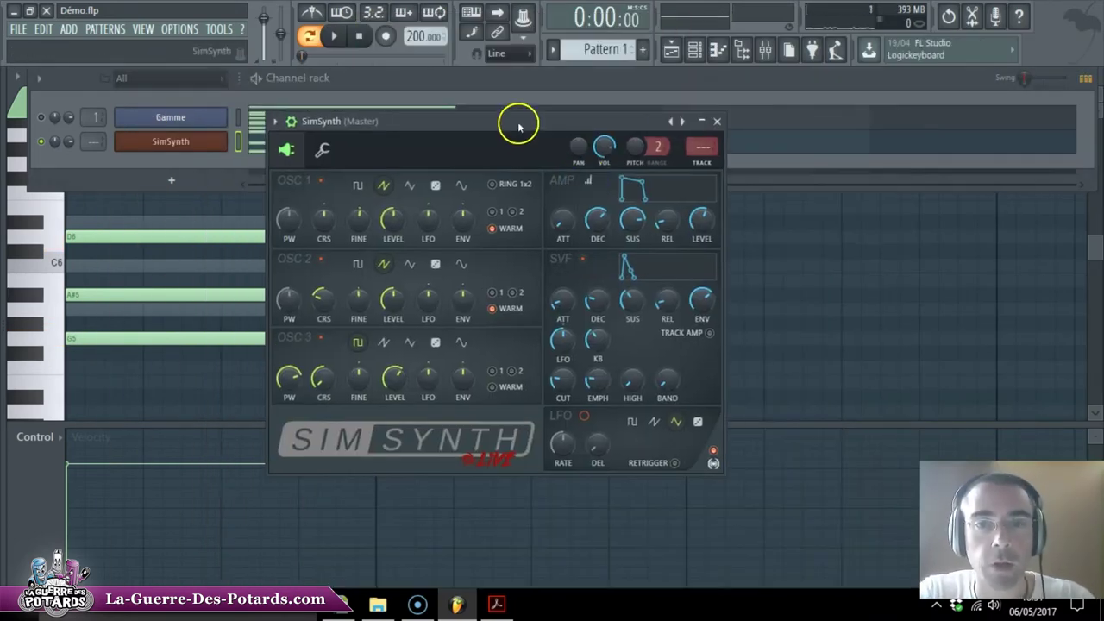
pyautogui.rightClick(830, 115)
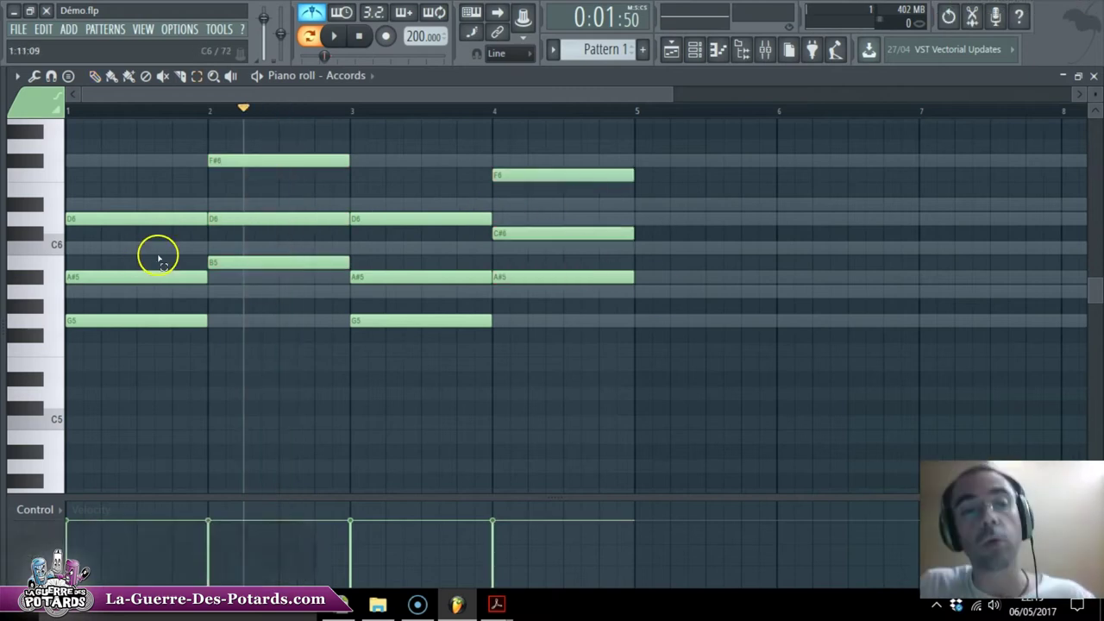
# Play back the four-chord progression in the Accords piano roll and examine its first three chords.
pyautogui.click(116, 321)
pyautogui.click(572, 340)
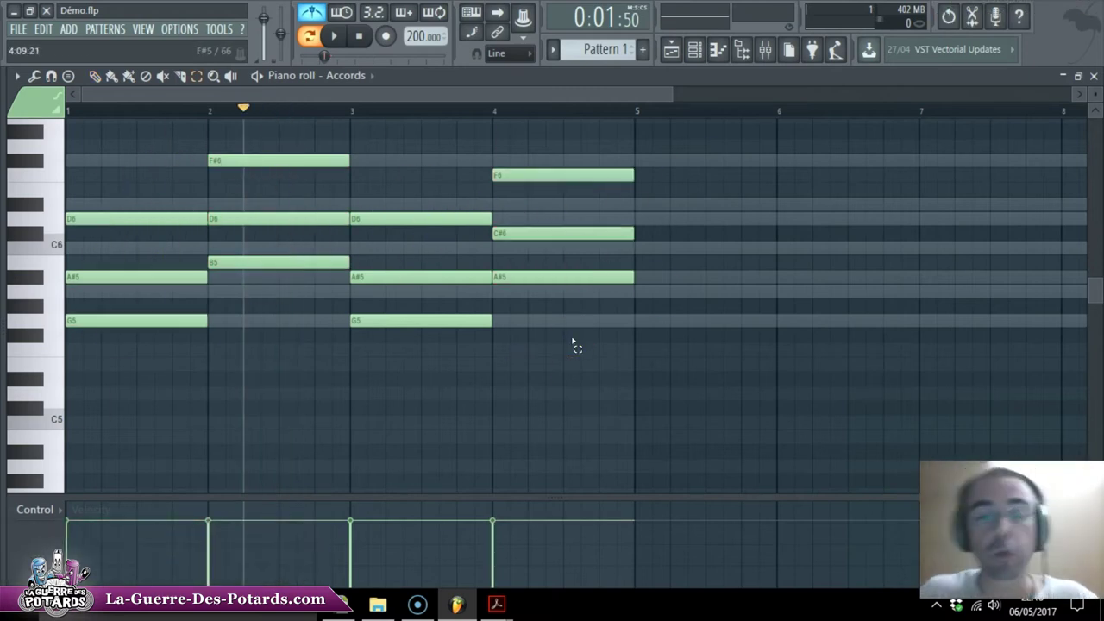
pyautogui.press('space')
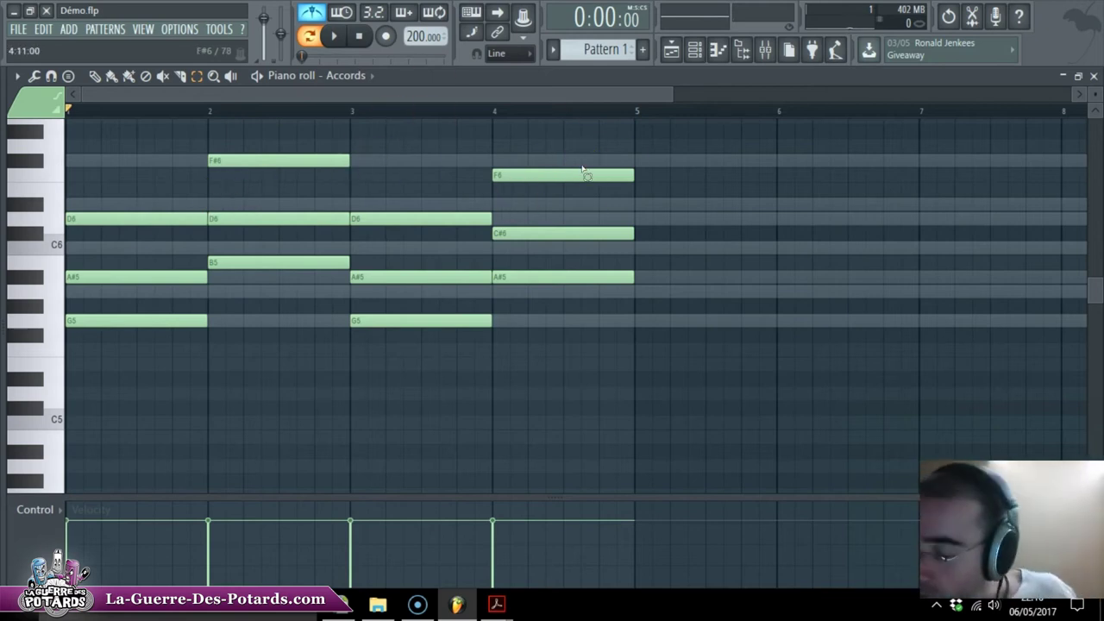
pyautogui.moveTo(134, 177); pyautogui.dragTo(171, 357)
pyautogui.moveTo(251, 153); pyautogui.dragTo(288, 284)
pyautogui.moveTo(407, 159); pyautogui.dragTo(450, 320)
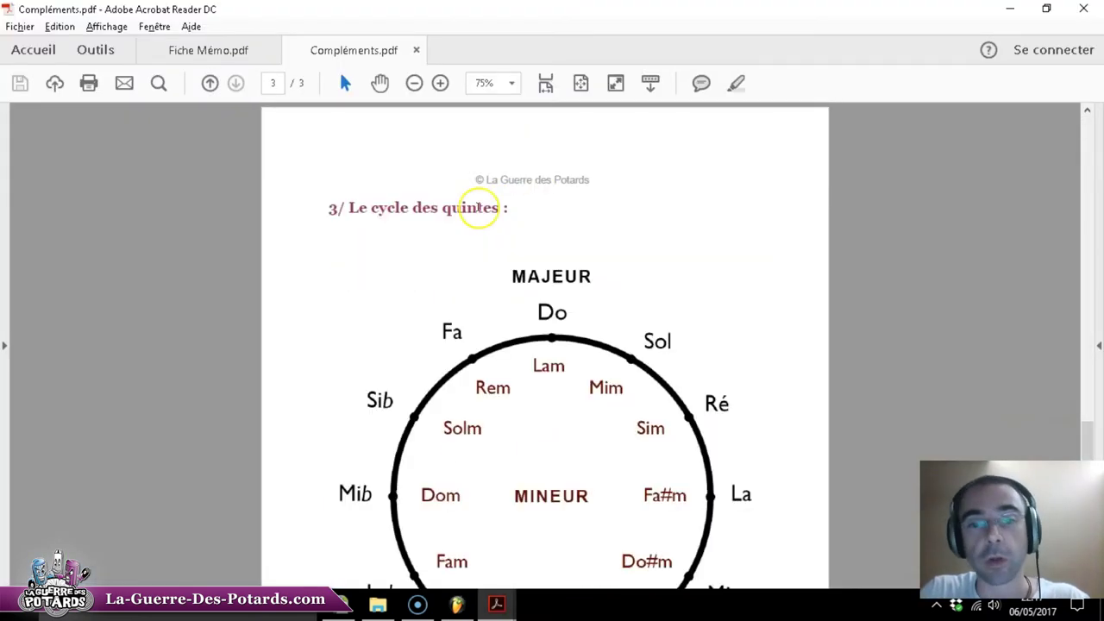
# Consult the circle of fifths in Compléments.pdf, and play back the eight-bar chord progression in the Accords piano roll.
pyautogui.scroll(-3, 565, 142)
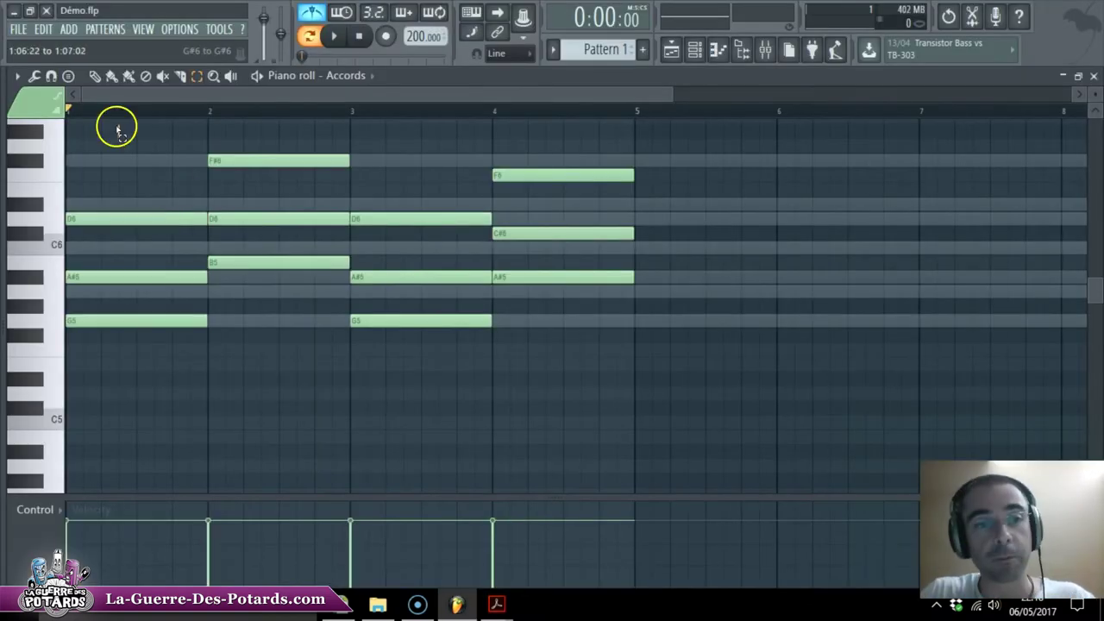
pyautogui.moveTo(115, 124); pyautogui.dragTo(50, 324)
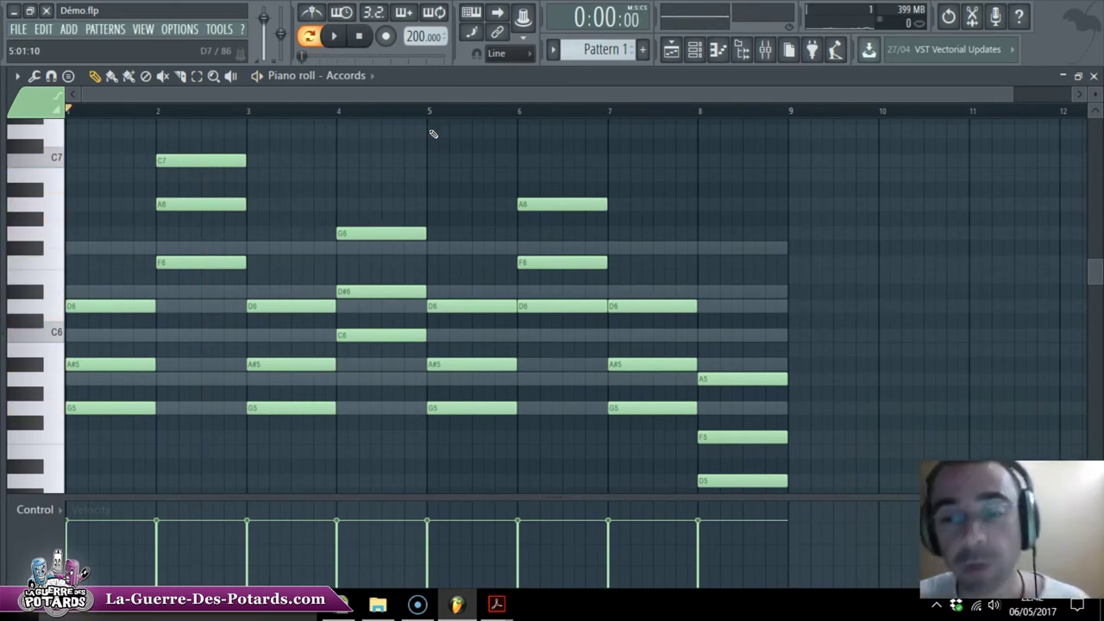
pyautogui.press('space')
pyautogui.press('space')
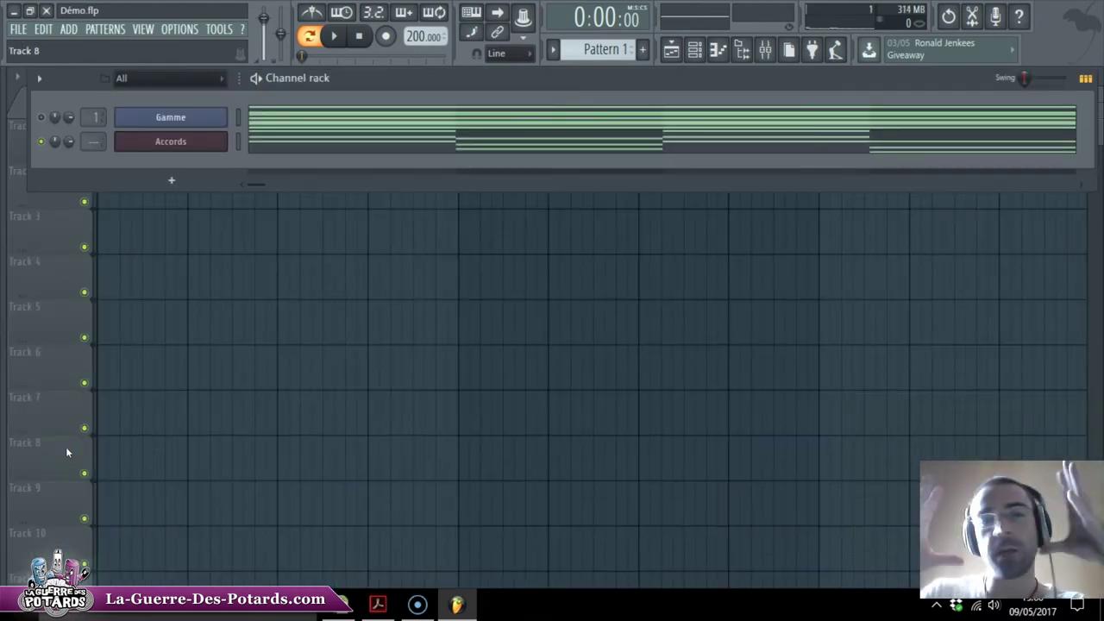
# Clone the Accords channel in the channel rack.
pyautogui.press('F7')
pyautogui.scroll(-4, 133, 411)
pyautogui.scroll(7, 253, 219)
pyautogui.scroll(-7, 371, 292)
pyautogui.press('F6')
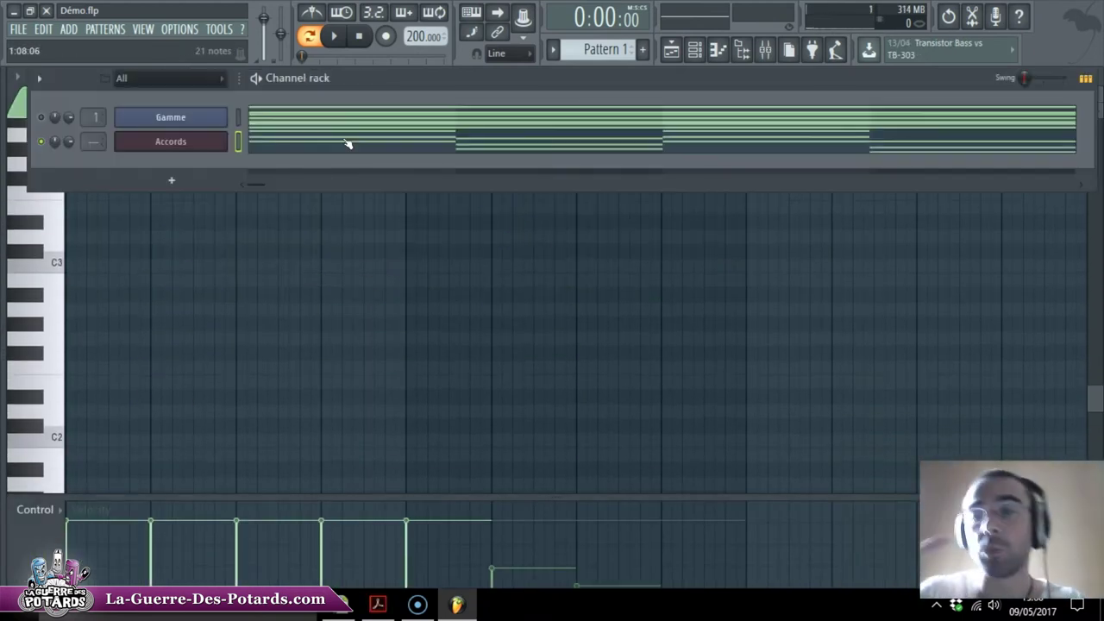
pyautogui.rightClick(192, 140)
pyautogui.click(248, 267)
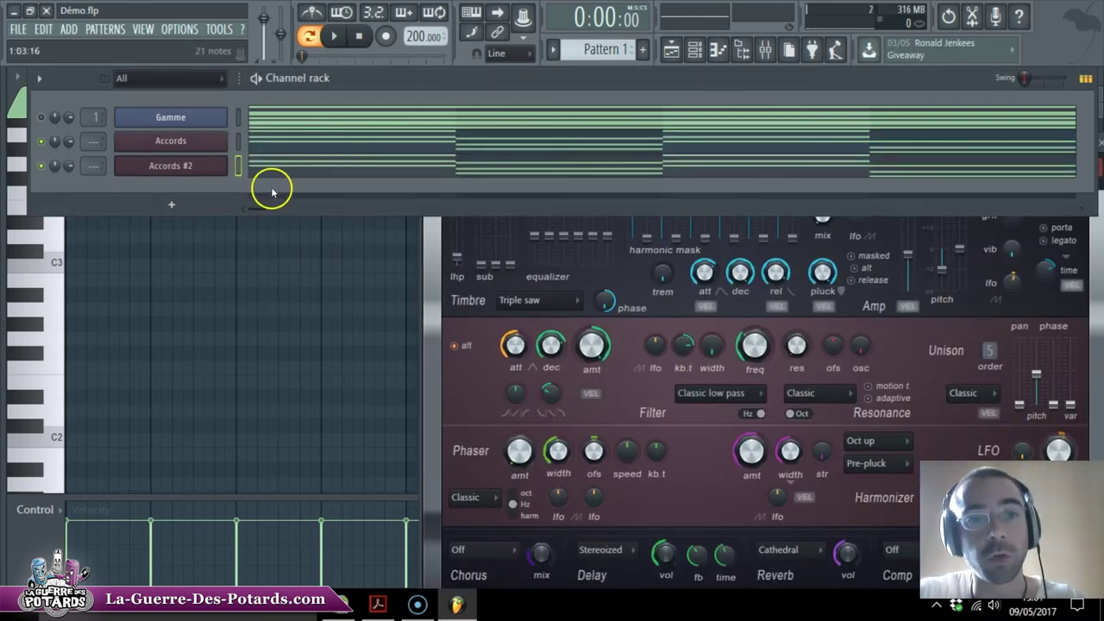
# Select all notes in the Accords #2 piano roll and transpose them down one octave.
pyautogui.click(320, 164)
pyautogui.hotkey('ctrl', 'a')
pyautogui.scroll(-1, 156, 194)
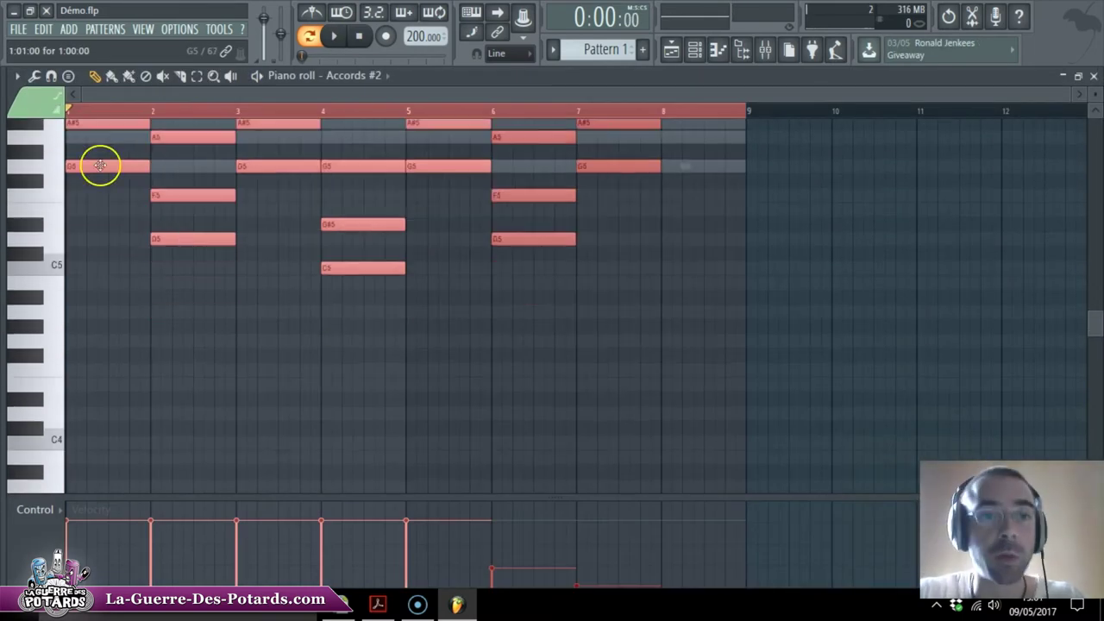
pyautogui.scroll(3, 112, 189)
pyautogui.hotkey('ctrl', 'Down')
# Lower the selected Accords #2 notes another octave, bringing the first chord's root to G3, and play back the result.
pyautogui.scroll(-6, 123, 210)
pyautogui.scroll(3, 98, 236)
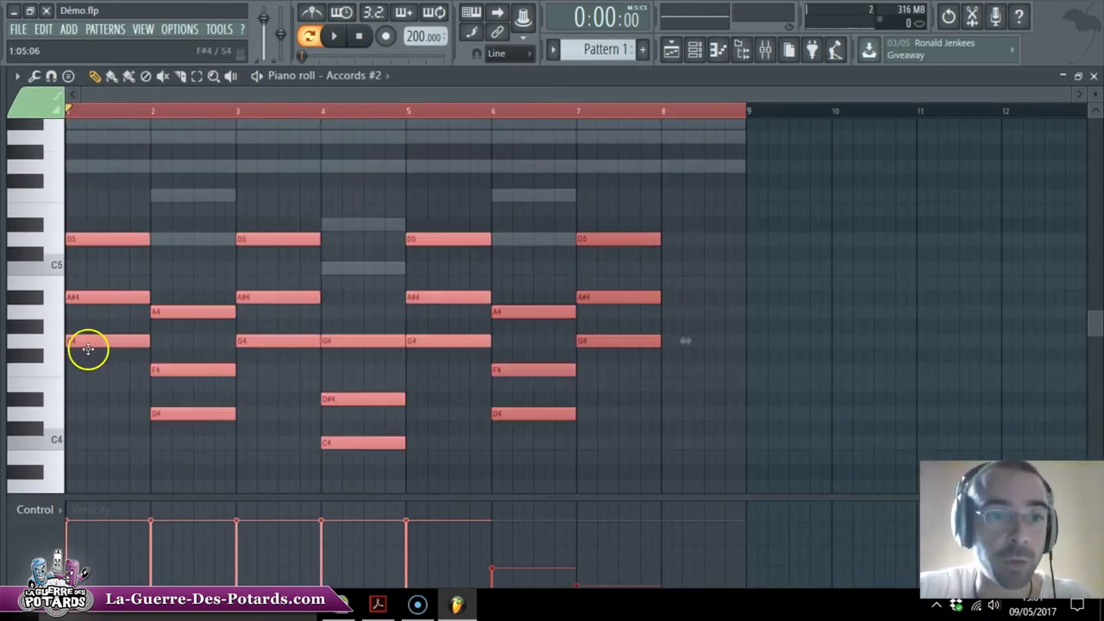
pyautogui.scroll(-4, 84, 200)
pyautogui.moveTo(95, 165); pyautogui.dragTo(96, 341)
pyautogui.click(335, 36)
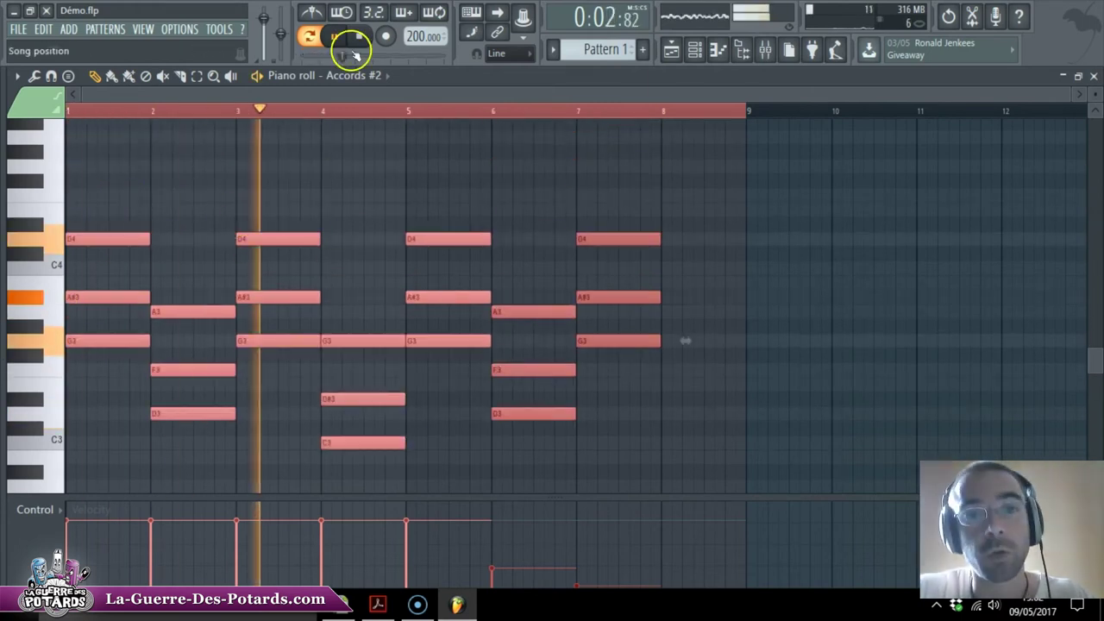
pyautogui.click(361, 39)
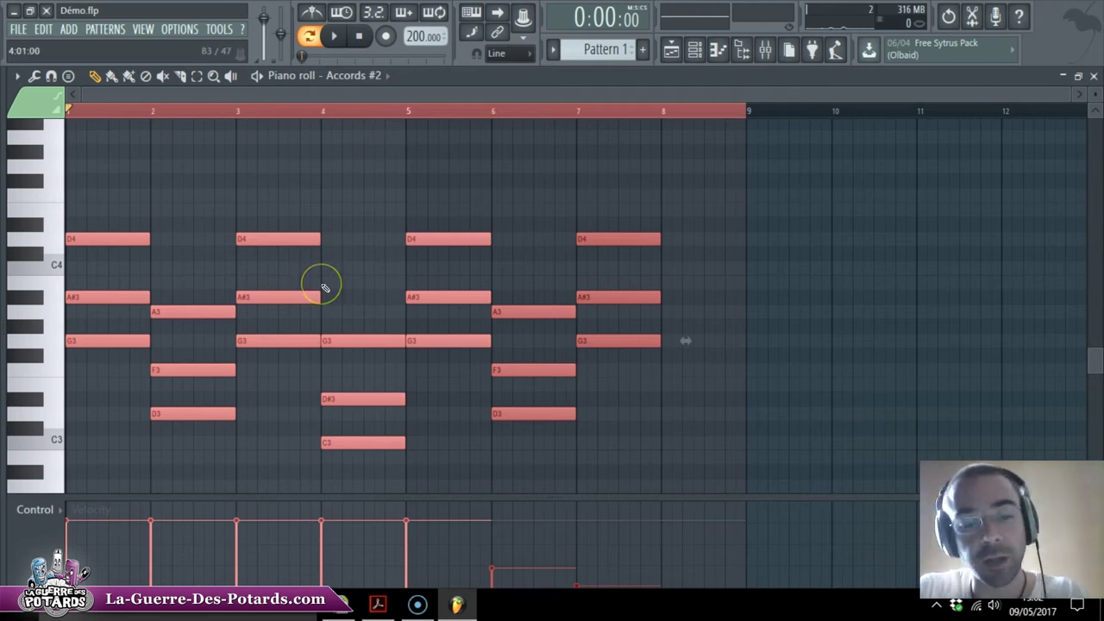
# Browse the replacement instruments available for the Accords #2 channel in the channel rack.
pyautogui.press('F6')
pyautogui.click(181, 168)
pyautogui.click(178, 169)
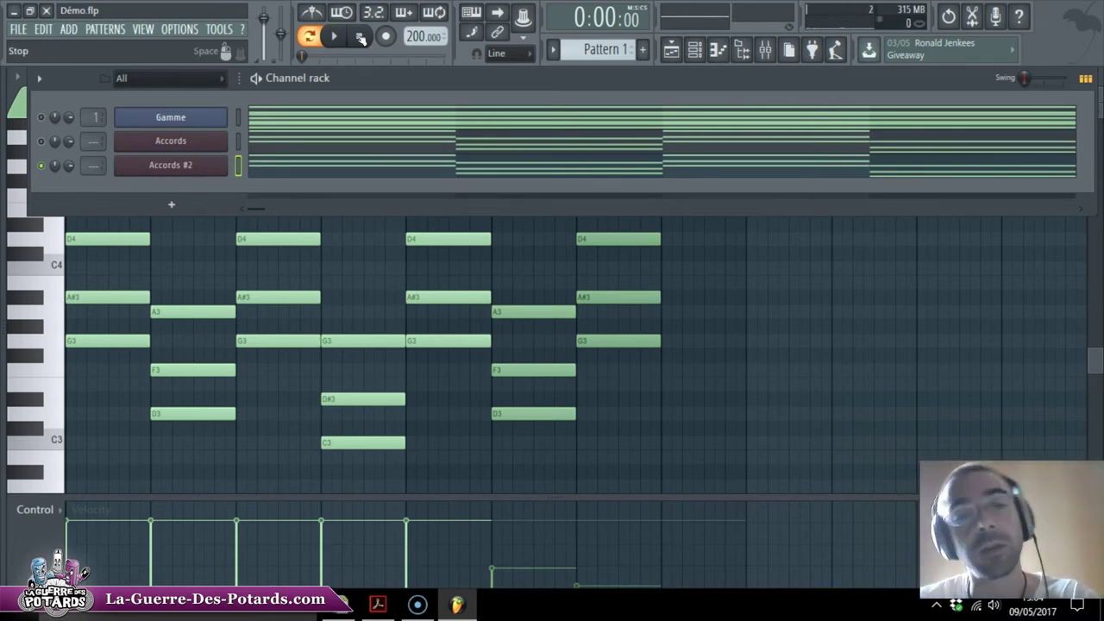
pyautogui.click(170, 174)
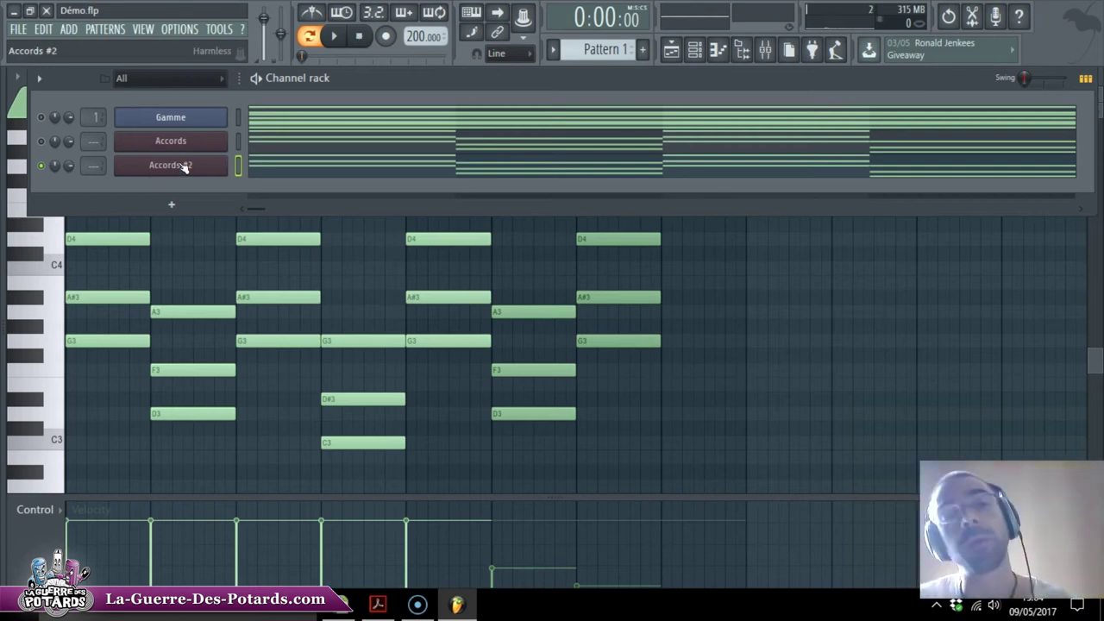
pyautogui.rightClick(184, 167)
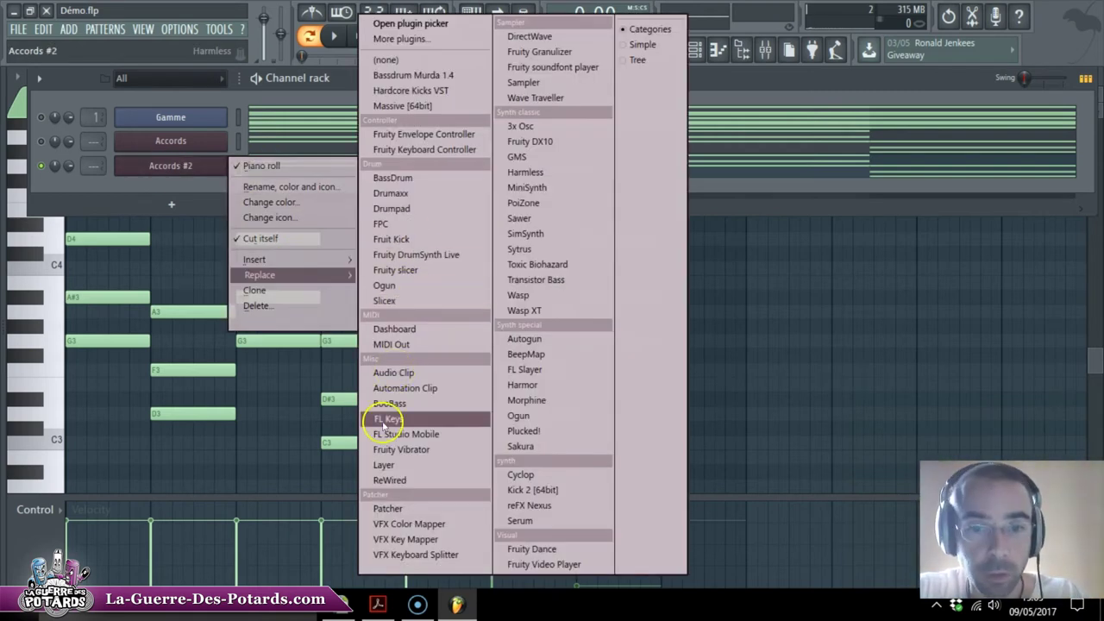
pyautogui.click(223, 186)
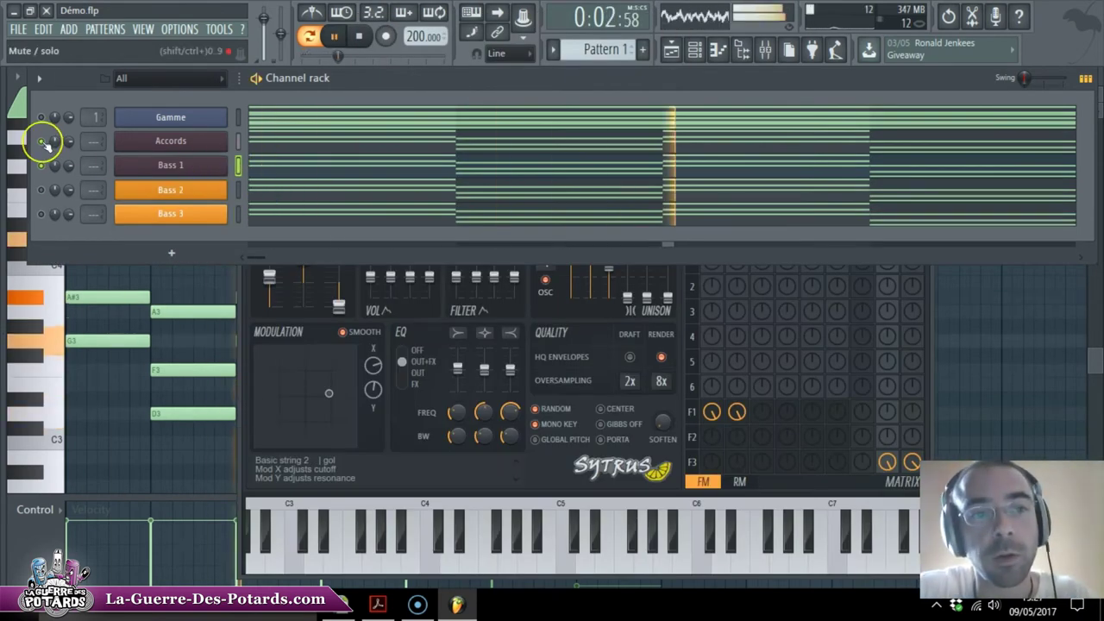
# Mute the Bass 1 channel, enable Bass 2, and play it back together with the Accords channel.
pyautogui.click(40, 140)
pyautogui.press('space')
pyautogui.click(238, 190)
pyautogui.press('space')
pyautogui.press('space')
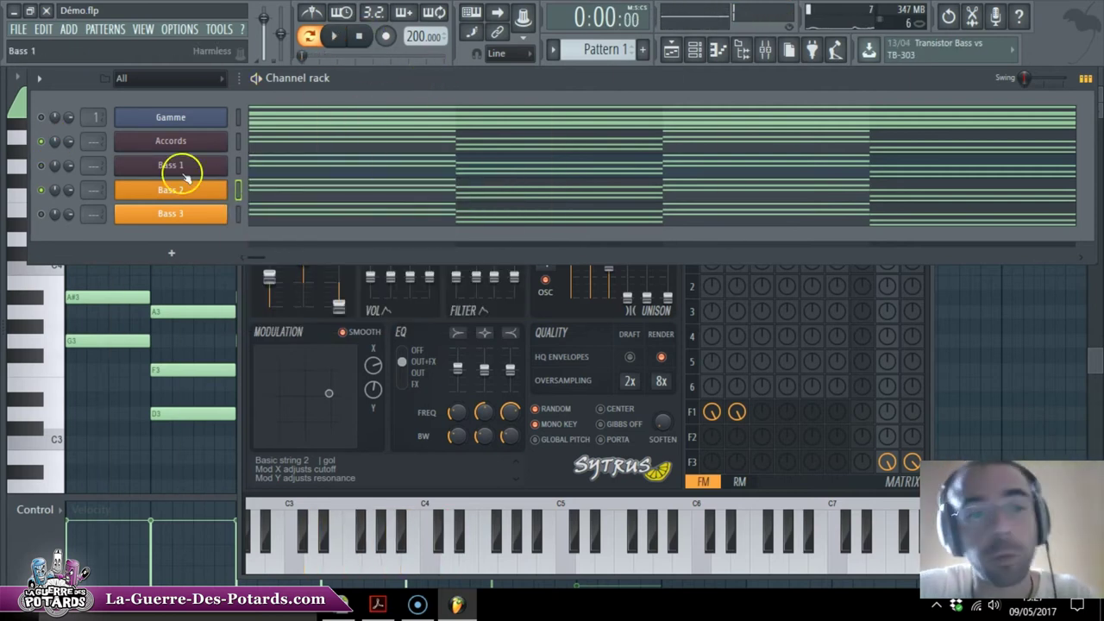
# Mute the Bass 2 channel, enable Bass 3, and play it back with and without the Accords channel.
pyautogui.click(41, 190)
pyautogui.click(40, 213)
pyautogui.click(239, 214)
pyautogui.press('space')
pyautogui.click(40, 141)
pyautogui.press('space')
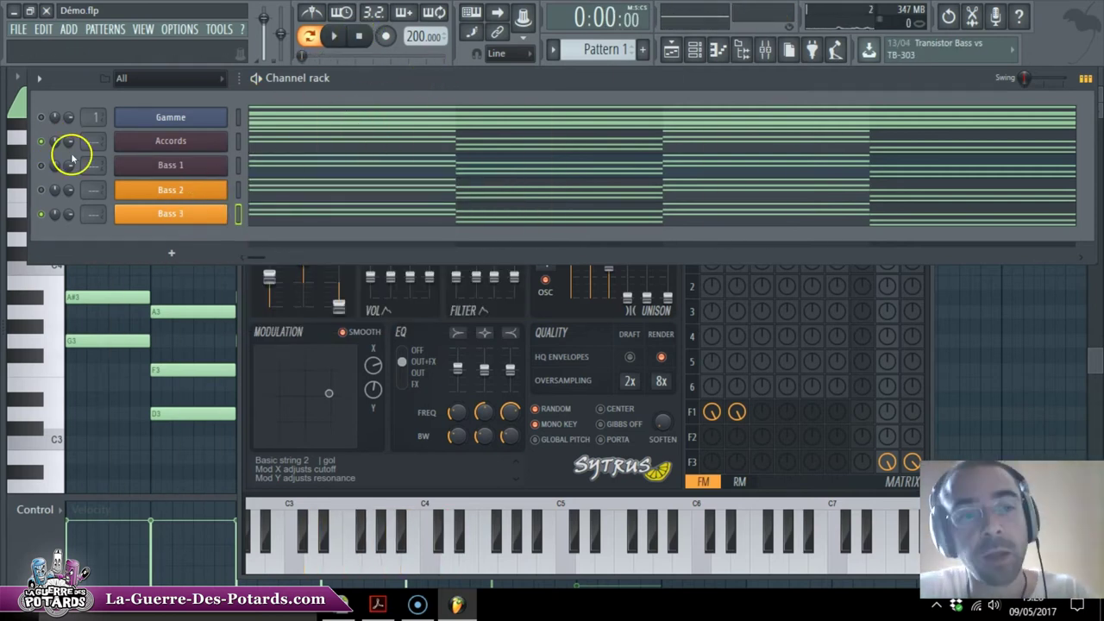
# Play back the notes in the Bass 3 piano roll and undo their octave transposition.
pyautogui.press('F7')
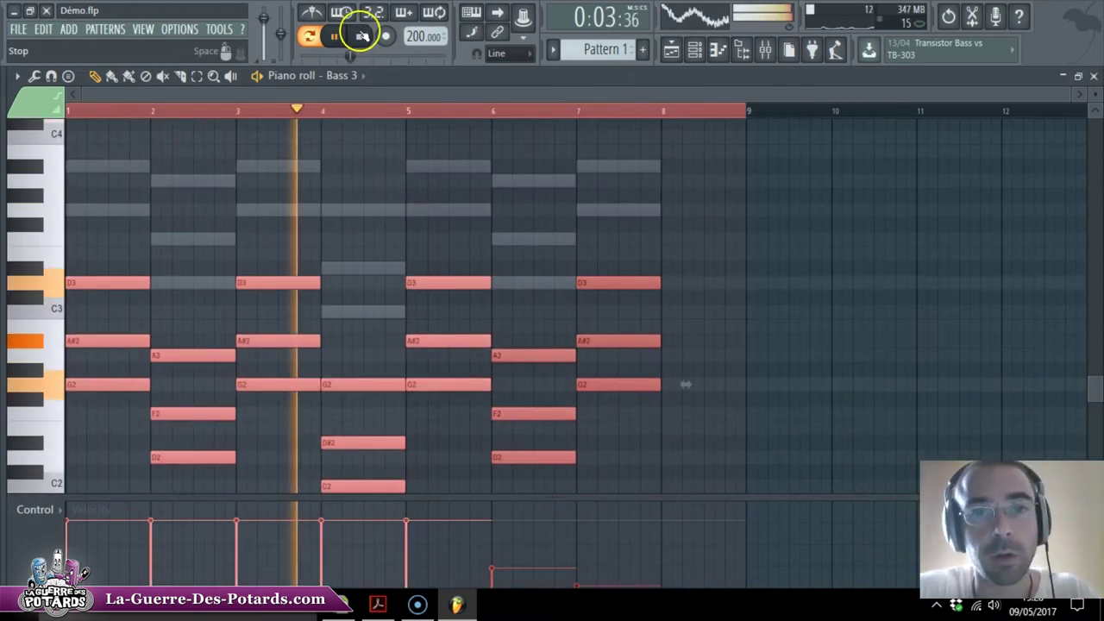
pyautogui.hotkey('ctrl', 'z')
pyautogui.press('space')
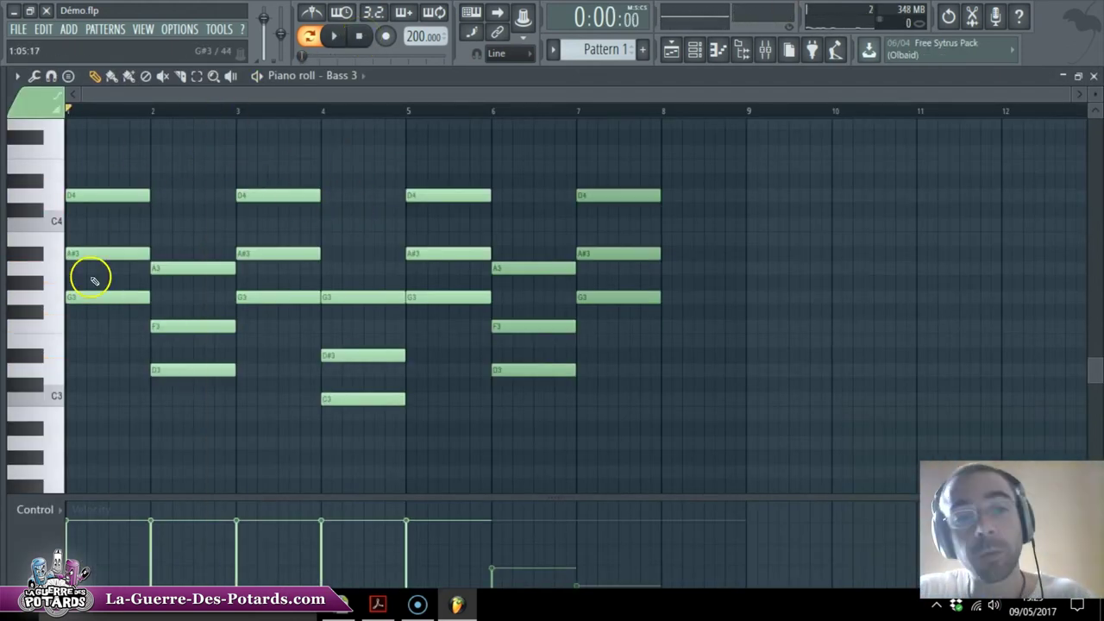
# Delete all Bass 3 chords except the first two, and move the D3-F3-A3 chord to the start of bar 5.
pyautogui.moveTo(53, 298)
pyautogui.mouseDown()
pyautogui.moveTo(93, 180)
pyautogui.moveTo(328, 276)
pyautogui.moveTo(266, 147)
pyautogui.moveTo(380, 143)
pyautogui.mouseUp()
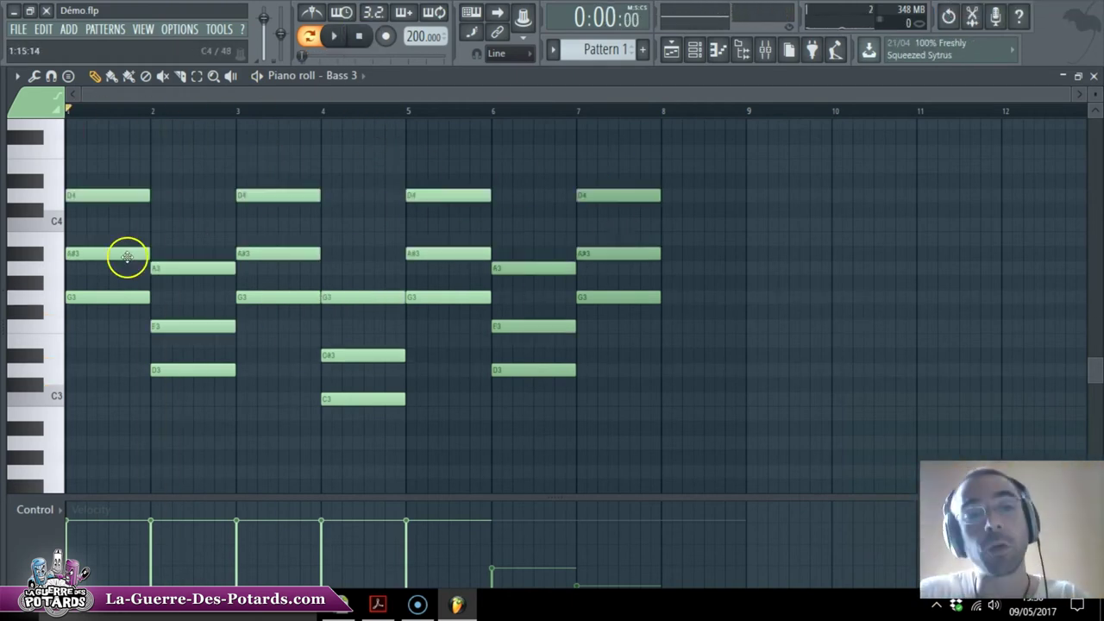
pyautogui.moveTo(619, 195)
pyautogui.mouseDown()
pyautogui.moveTo(544, 445)
pyautogui.moveTo(436, 187)
pyautogui.mouseUp()
pyautogui.moveTo(226, 194); pyautogui.dragTo(176, 383)
pyautogui.moveTo(202, 268); pyautogui.dragTo(457, 267)
pyautogui.click(54, 375)
pyautogui.keyDown('ctrl'); pyautogui.click(211, 176); pyautogui.keyUp('ctrl')
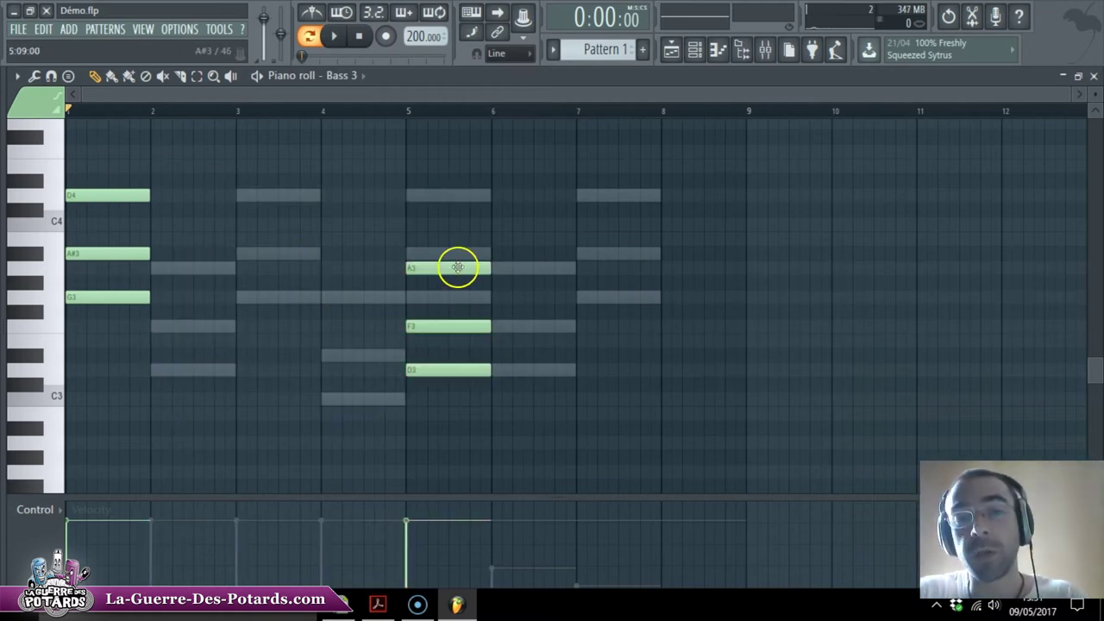
# Stretch both Bass 3 chords to four bars each, reduce them to the root notes G3 and D3, and play back the bass.
pyautogui.hotkey('ctrl', 'a')
pyautogui.hotkey('ctrl', 'l')
pyautogui.click(376, 153)
pyautogui.press('space')
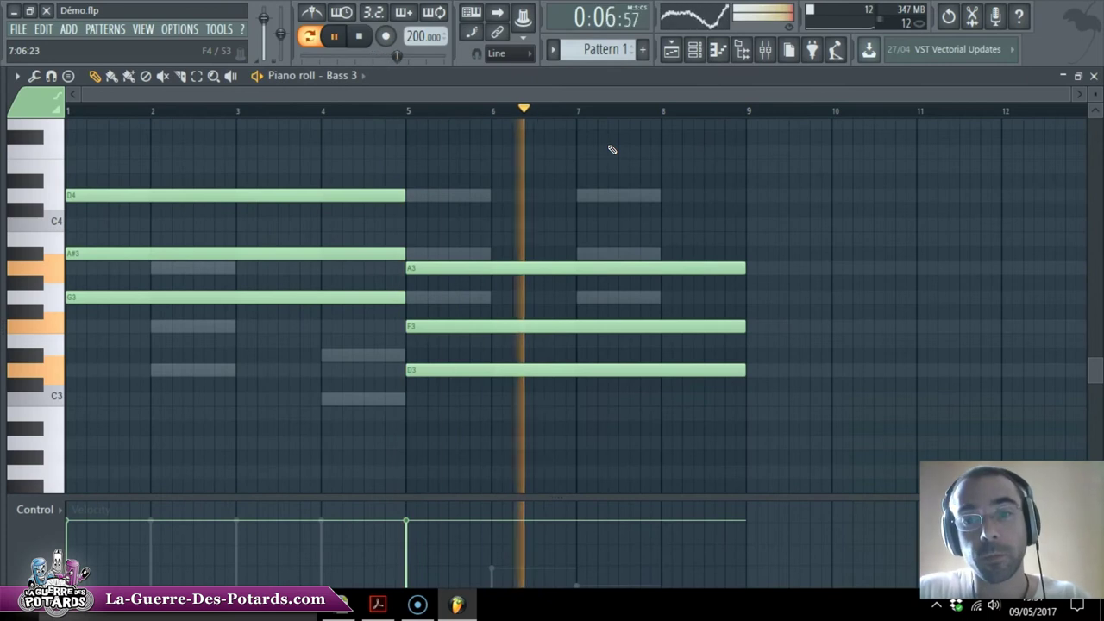
pyautogui.click(363, 36)
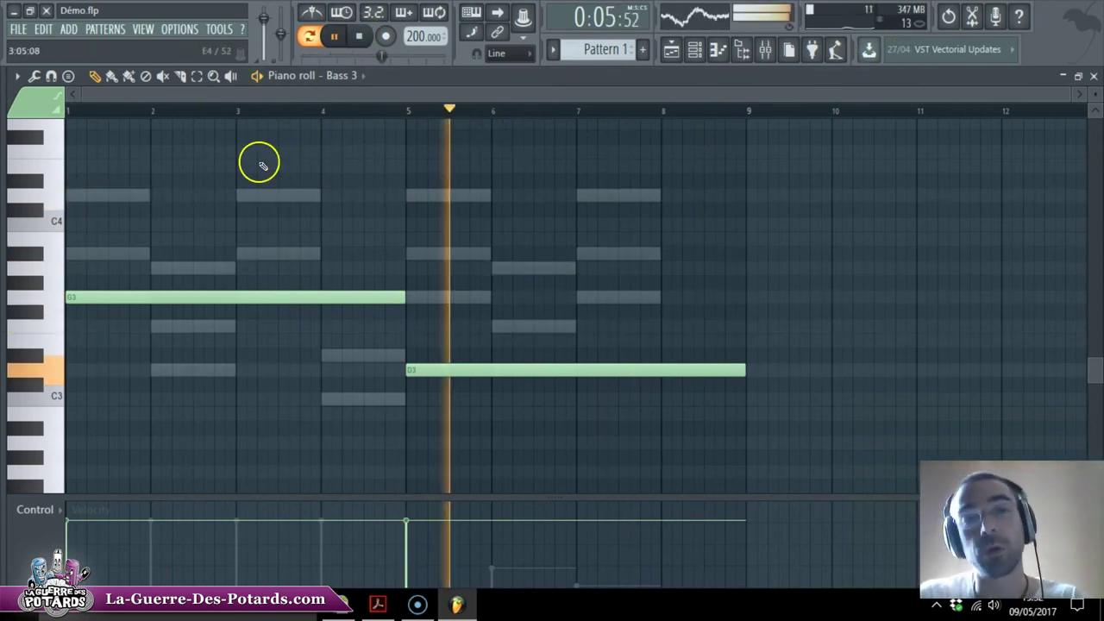
pyautogui.click(360, 36)
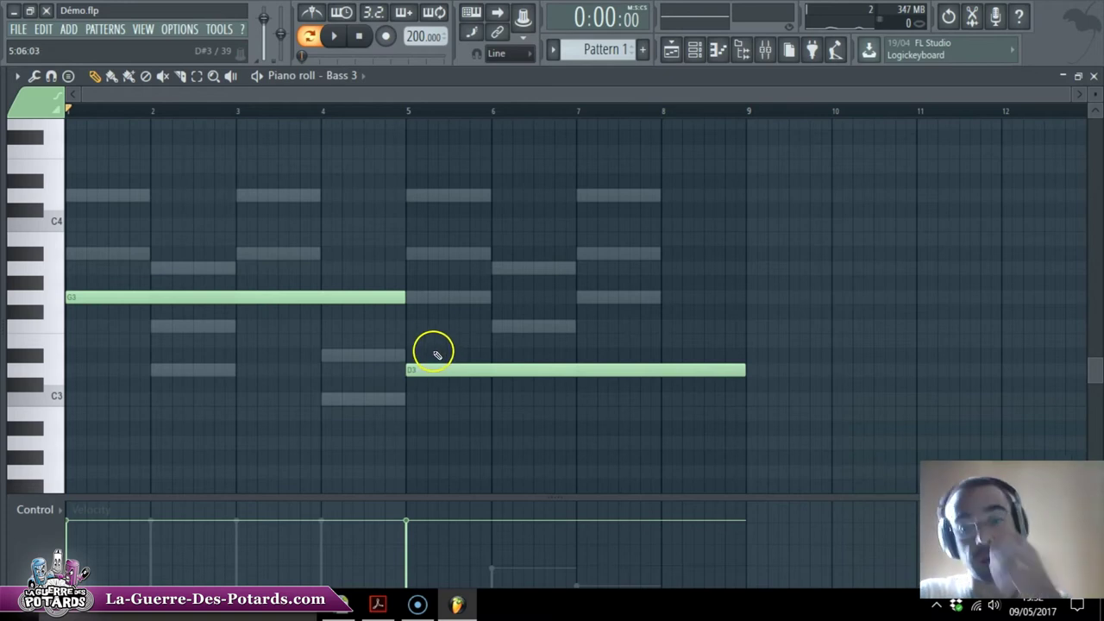
pyautogui.press('F6')
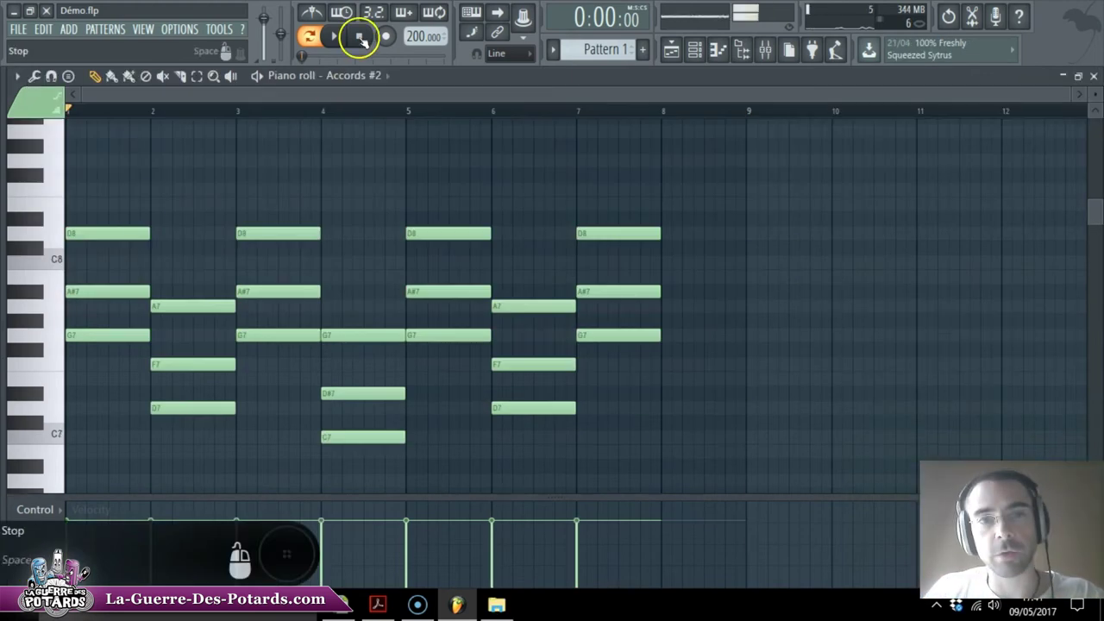
# Delete the upper notes of every Accords #2 chord, leaving only the roots G7, D7 and C7, and play back the line.
pyautogui.scroll(-1, 165, 249)
pyautogui.rightClick(107, 248)
pyautogui.rightClick(108, 190)
pyautogui.rightClick(193, 262)
pyautogui.rightClick(278, 247)
pyautogui.rightClick(369, 349)
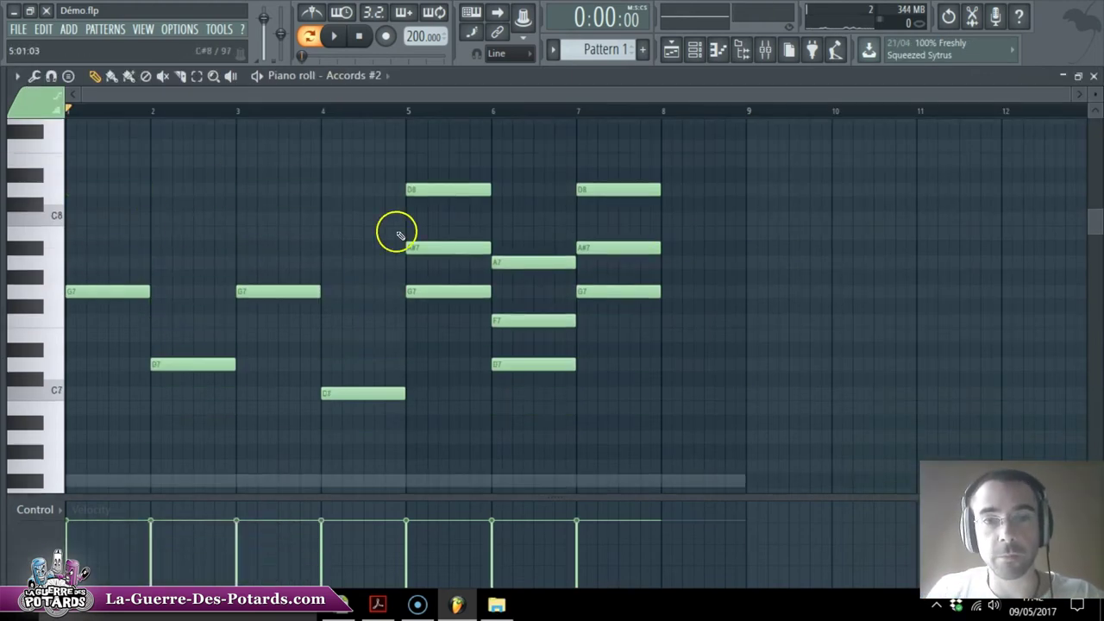
pyautogui.rightClick(448, 248)
pyautogui.press('space')
pyautogui.click(358, 35)
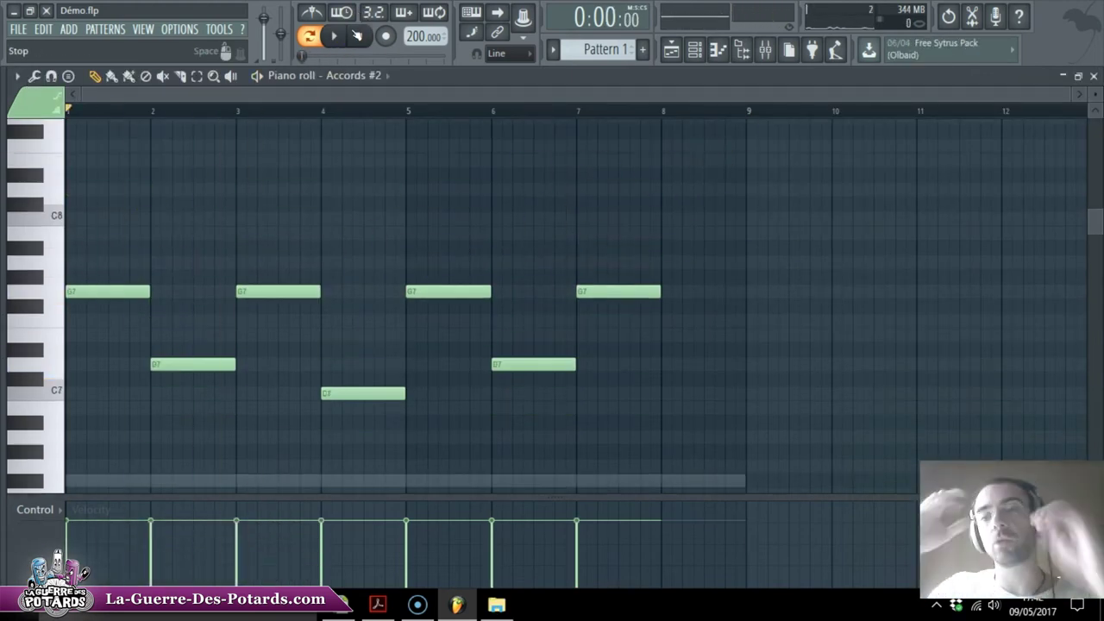
# Shorten all Accords #2 root notes to a quarter of a bar each and play back the result.
pyautogui.hotkey('ctrl', 'a')
pyautogui.moveTo(148, 292); pyautogui.dragTo(85, 292)
pyautogui.keyDown('ctrl'); pyautogui.click(288, 112); pyautogui.keyUp('ctrl')
pyautogui.scroll(2, 288, 112)
pyautogui.scroll(-2, 288, 112)
pyautogui.press('space')
pyautogui.press('space')
pyautogui.press('F6')
pyautogui.press('F6')
pyautogui.press('space')
pyautogui.click(362, 34)
# Try Harmless as the Accords #2 channel's instrument with the E-Piano A NUC preset and play back the melody.
pyautogui.press('F6')
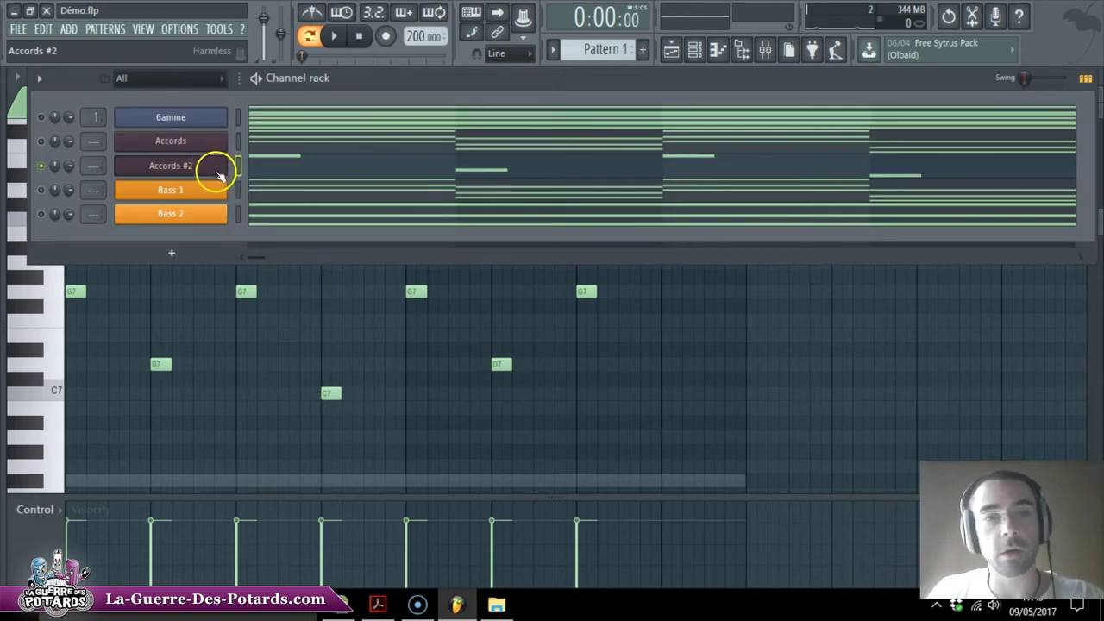
pyautogui.rightClick(181, 164)
pyautogui.moveTo(259, 275)
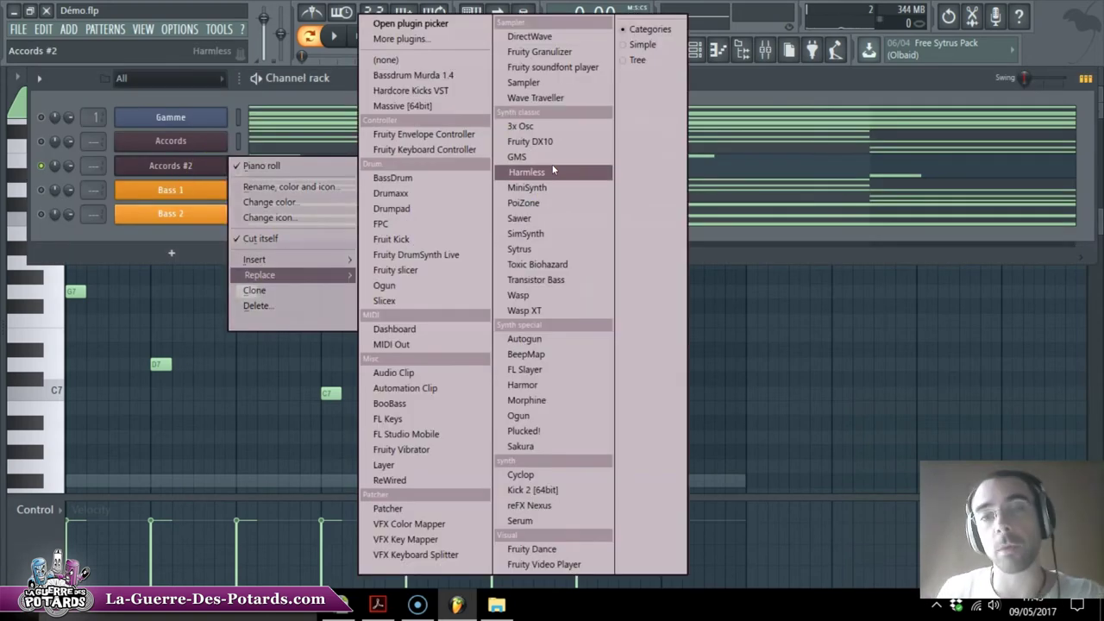
pyautogui.click(552, 172)
pyautogui.click(661, 152)
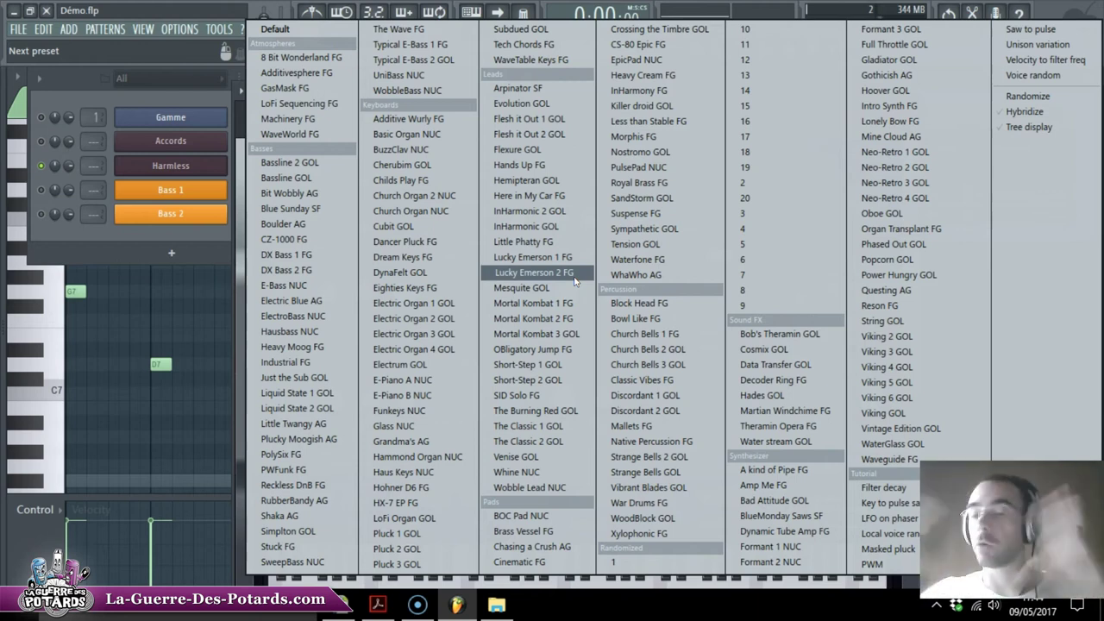
pyautogui.click(403, 380)
pyautogui.press('space')
# Try the Electric Organ 2 GOL, Church Bells 1 FG and Xylophonic FG presets on the Harmless channel.
pyautogui.rightClick(879, 91)
pyautogui.click(413, 318)
pyautogui.click(880, 90)
pyautogui.click(645, 334)
pyautogui.click(879, 91)
pyautogui.click(638, 533)
pyautogui.click(879, 91)
# Try Sytrus as the channel's replacement synth with its Classic bell and Acoustic steel presets.
pyautogui.rightClick(171, 165)
pyautogui.rightClick(829, 93)
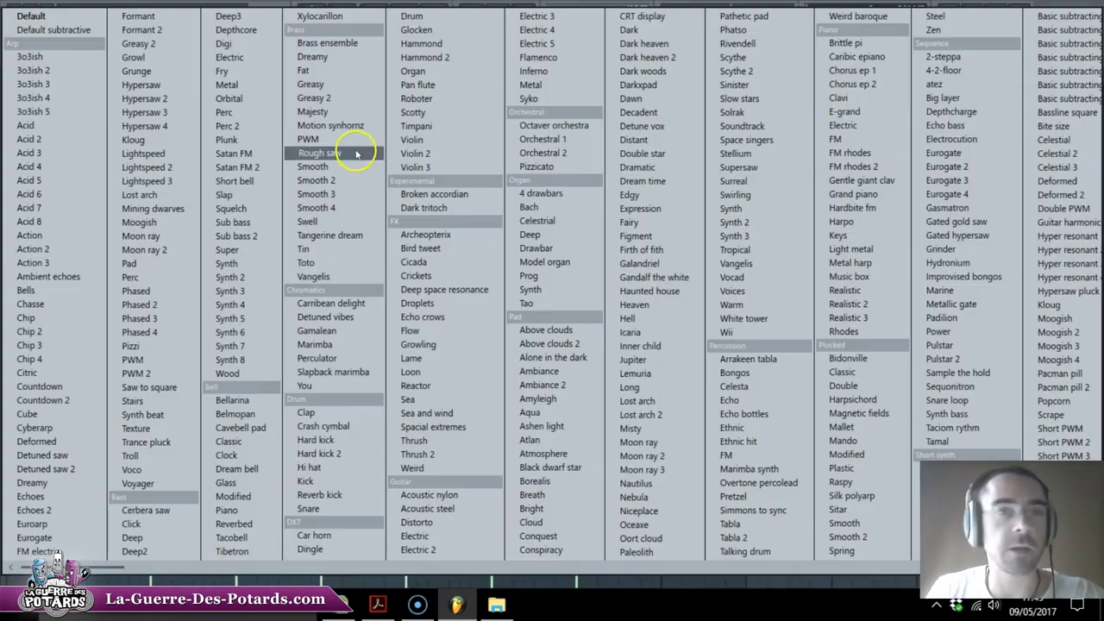
pyautogui.click(240, 398)
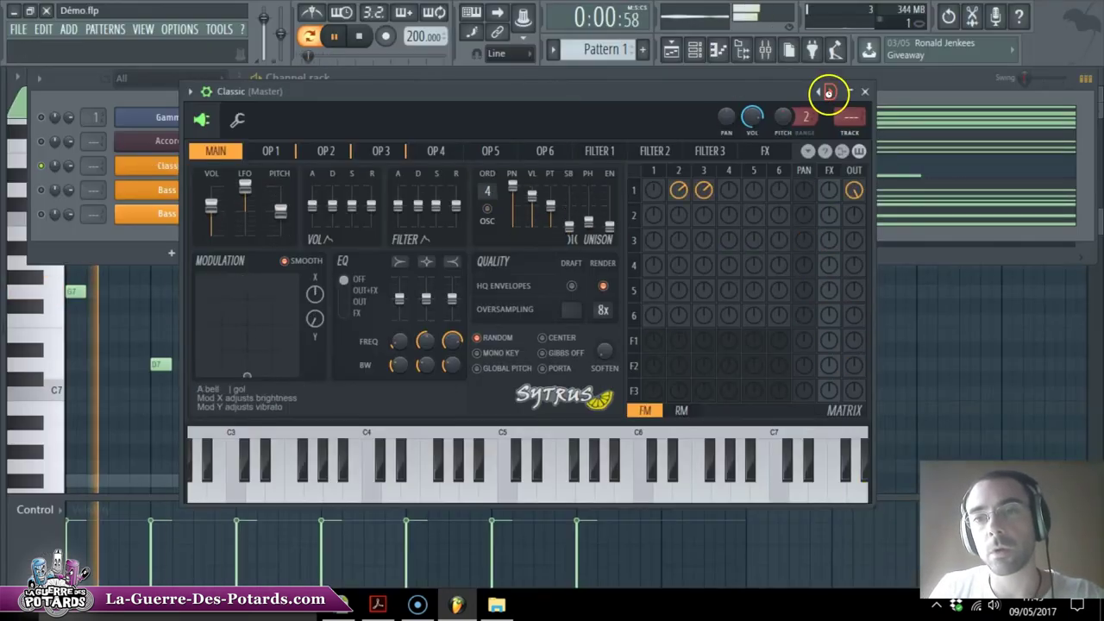
pyautogui.rightClick(829, 93)
pyautogui.click(436, 509)
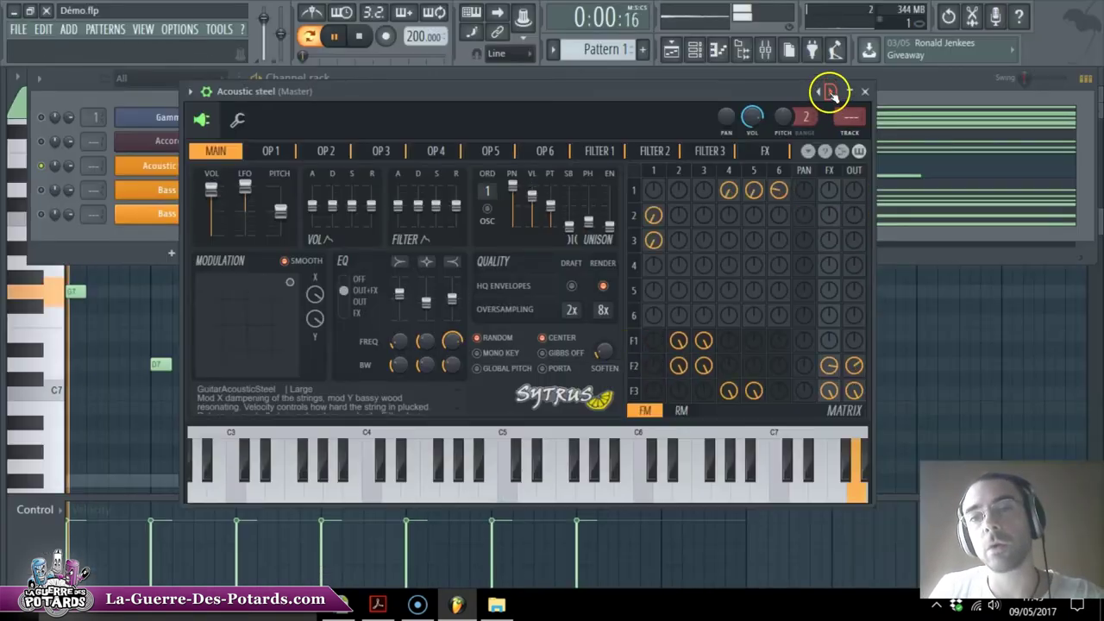
# Audition further Sytrus presets on the melody, including Bach, FM and Bee drone.
pyautogui.rightClick(829, 93)
pyautogui.click(530, 206)
pyautogui.rightClick(830, 94)
pyautogui.click(560, 330)
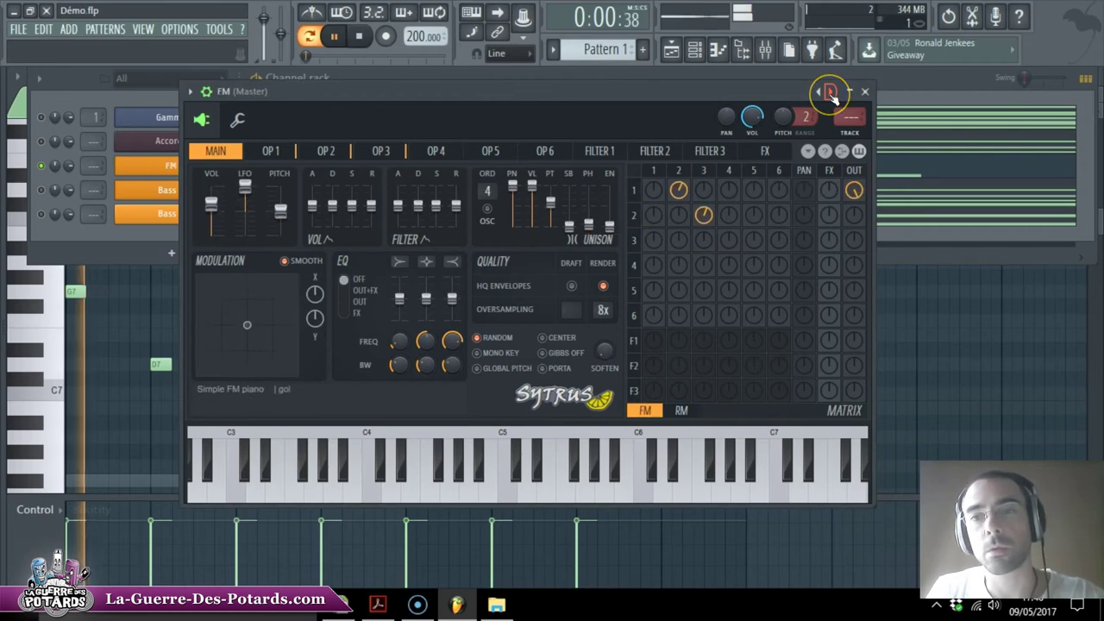
pyautogui.rightClick(832, 95)
pyautogui.click(274, 470)
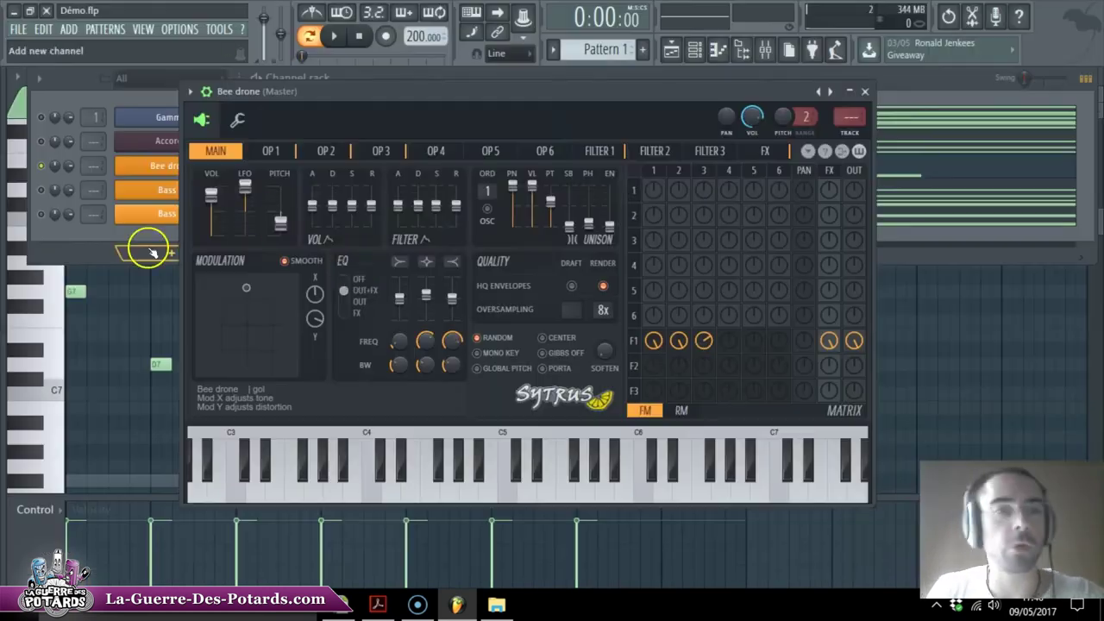
# Replace the Bee drone channel's synth with Sawer and try out different presets for the melody.
pyautogui.rightClick(164, 166)
pyautogui.moveTo(276, 272)
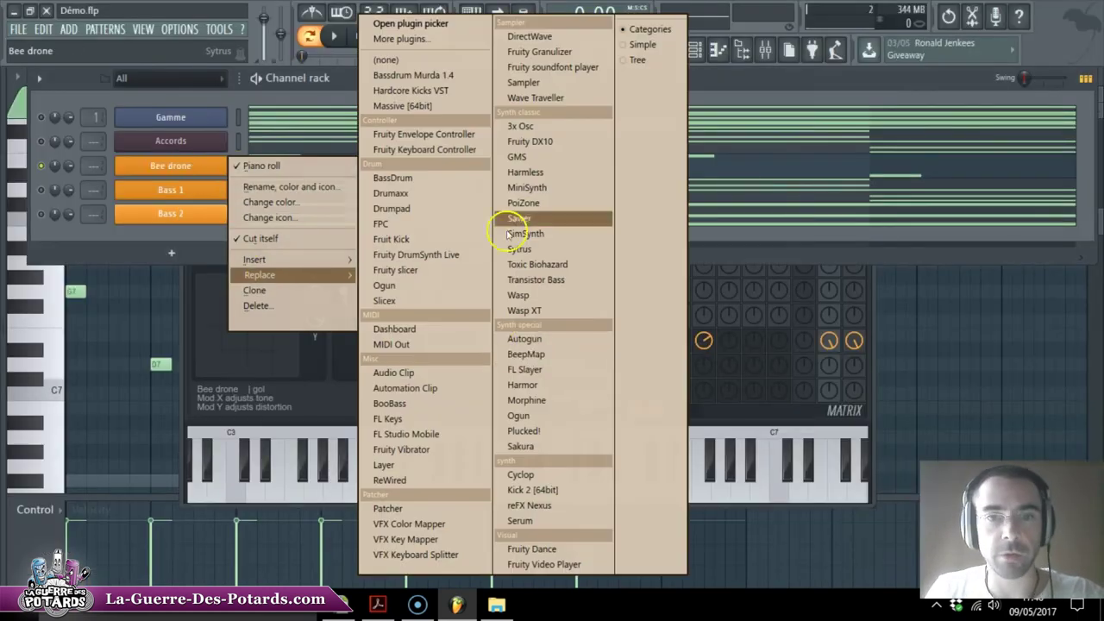
pyautogui.click(505, 226)
pyautogui.click(540, 178)
pyautogui.click(569, 279)
pyautogui.click(543, 181)
pyautogui.click(564, 316)
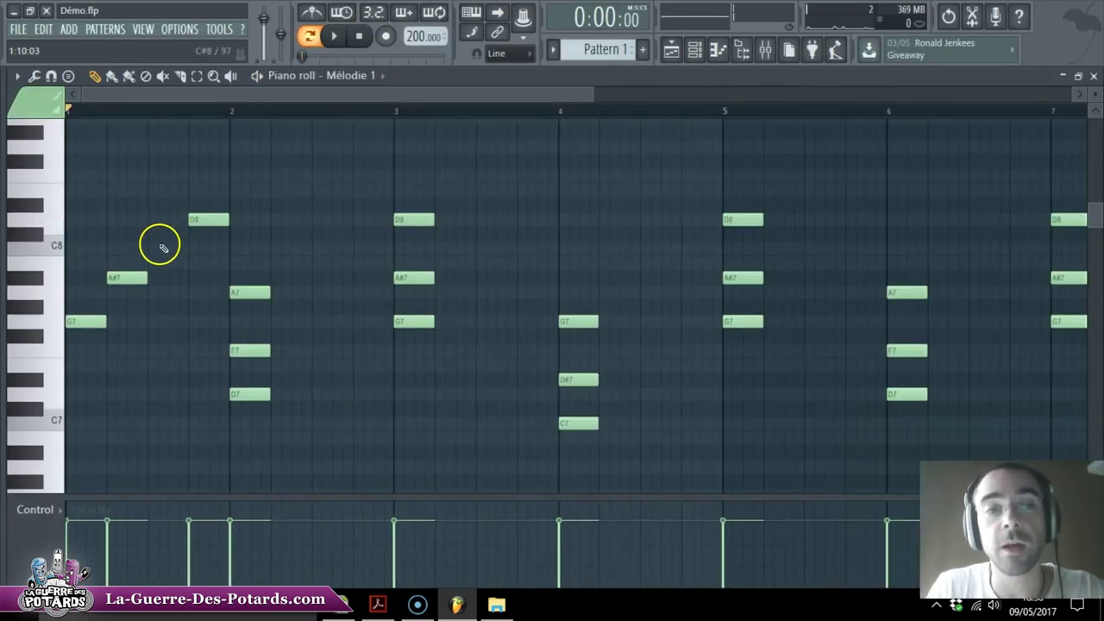
# Try a descending arpeggio in bar 1 of Mélodie 1, moving D8 to the first beat and G7 to the third.
pyautogui.click(359, 37)
pyautogui.moveTo(207, 219); pyautogui.dragTo(86, 219)
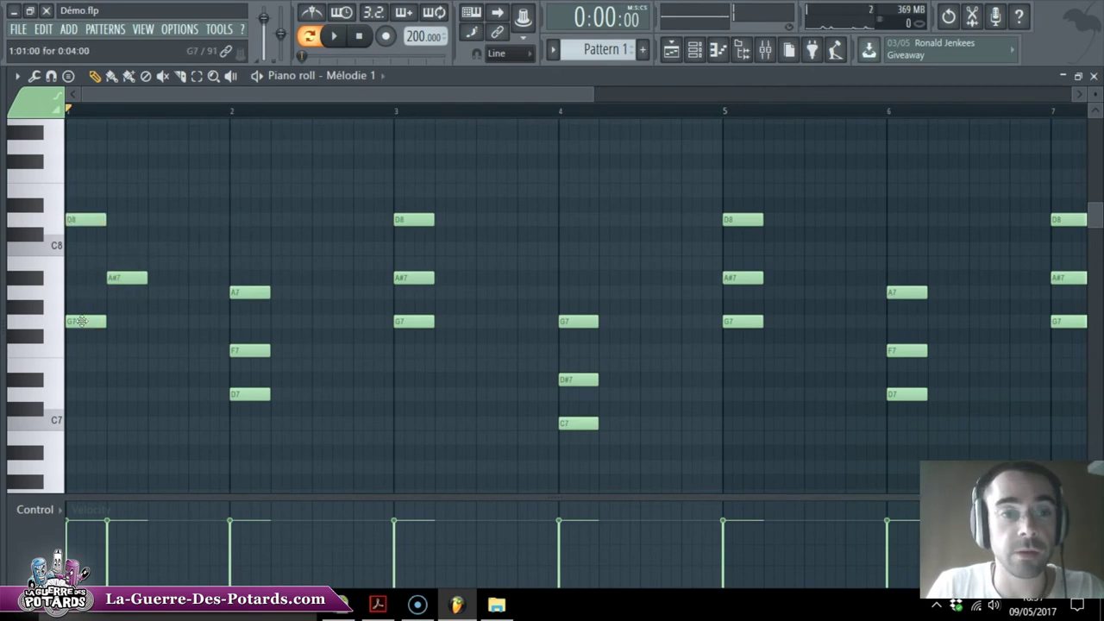
pyautogui.moveTo(87, 321); pyautogui.dragTo(168, 321)
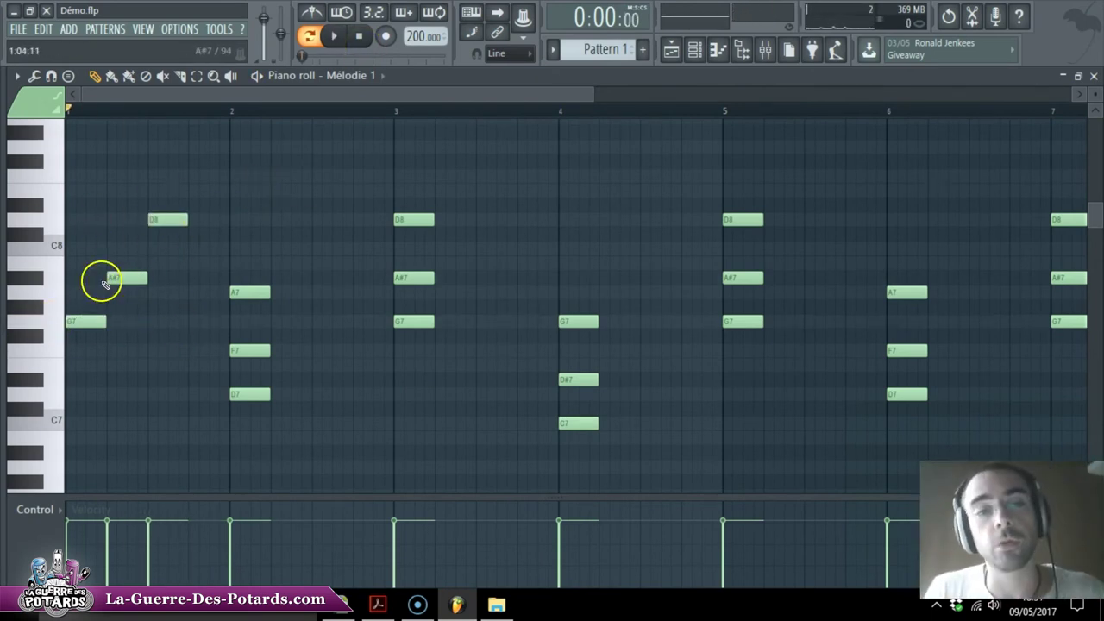
# Stack G7, A#7 and D8 on bar 1's fourth beat, and place G7, A#7 and D8 successively on its first three beats.
pyautogui.moveTo(126, 278); pyautogui.dragTo(207, 278)
pyautogui.moveTo(168, 220); pyautogui.dragTo(207, 220)
pyautogui.moveTo(85, 322); pyautogui.dragTo(208, 321)
pyautogui.moveTo(154, 263); pyautogui.dragTo(118, 213)
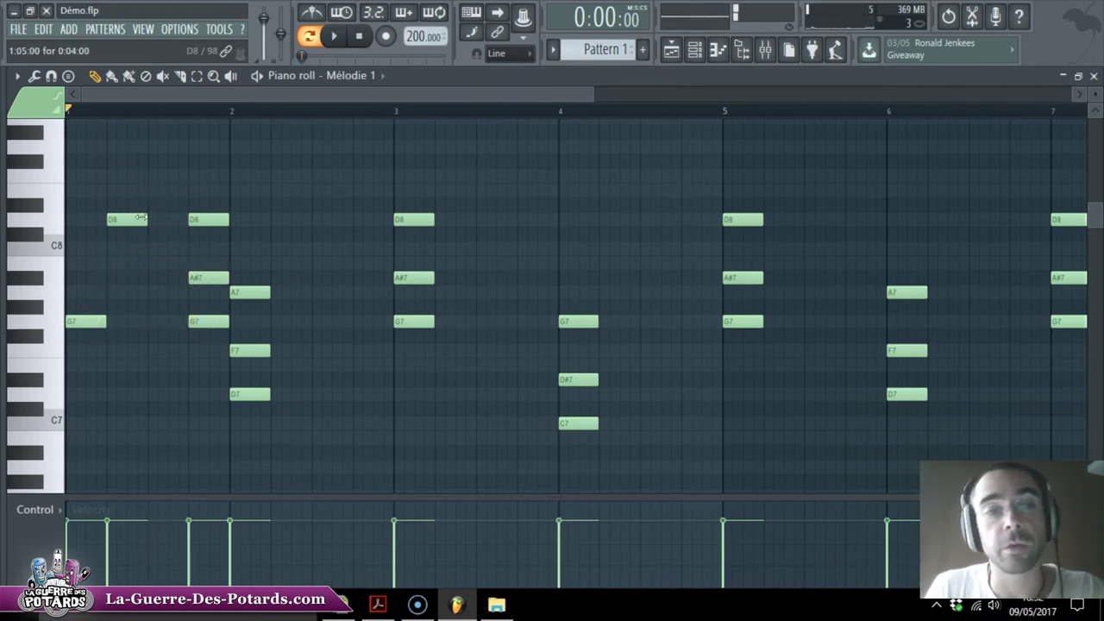
pyautogui.rightClick(127, 219)
pyautogui.click(121, 277)
pyautogui.click(178, 217)
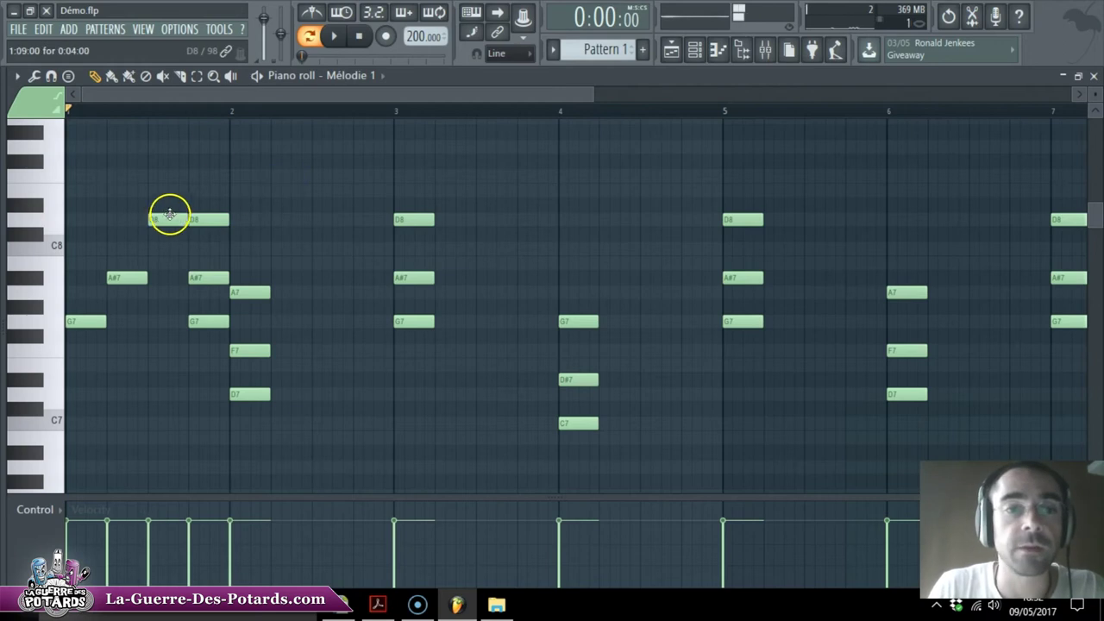
# Delete A#7 and G7 from bar 1's fourth beat, leaving only D8 there, and play back the melody.
pyautogui.rightClick(208, 278)
pyautogui.rightClick(208, 322)
pyautogui.press('space')
pyautogui.press('space')
# Move the note on bar 1's fourth beat to G7 and play back the melody.
pyautogui.moveTo(208, 220); pyautogui.dragTo(208, 322)
pyautogui.press('space')
pyautogui.press('space')
pyautogui.press('space')
pyautogui.press('space')
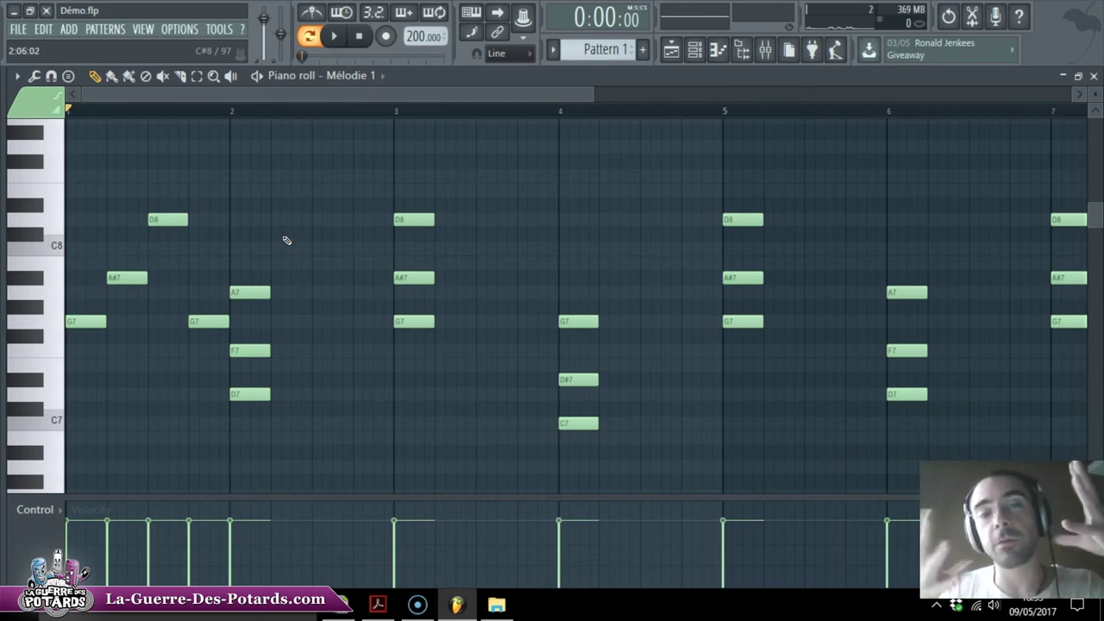
pyautogui.press('space')
pyautogui.press('space')
# Move the note on bar 1's fourth beat to A#7 and play back the melody.
pyautogui.moveTo(196, 320); pyautogui.dragTo(197, 278)
pyautogui.press('space')
pyautogui.press('space')
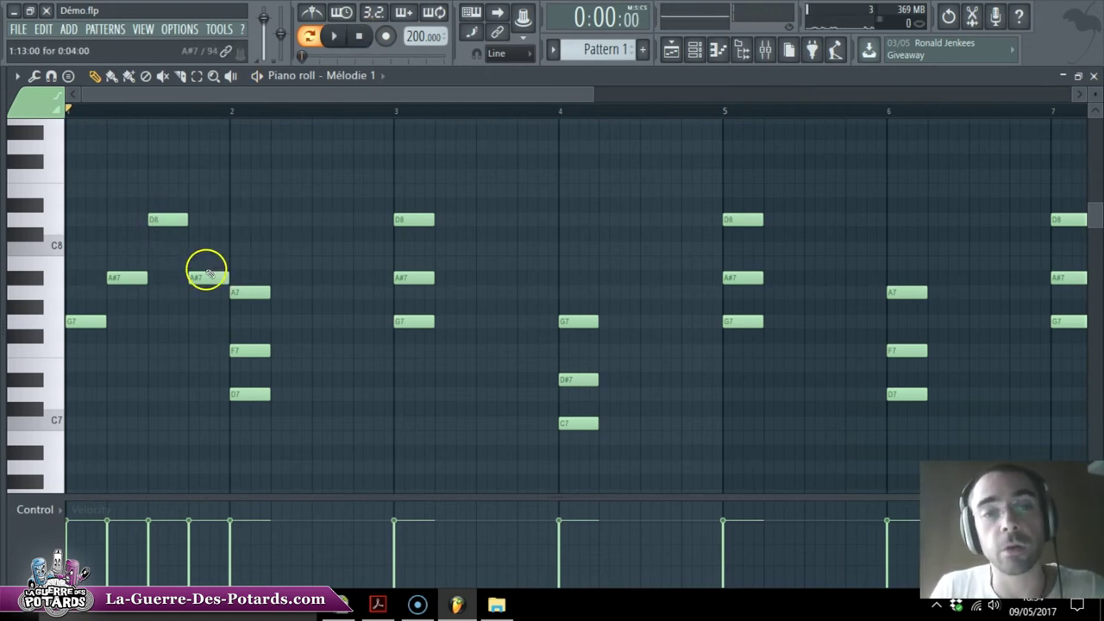
# Spread bar 2's chord into a D7, F7, A7 arpeggio and add a second F7 on the fourth beat.
pyautogui.moveTo(247, 348); pyautogui.dragTo(288, 348)
pyautogui.moveTo(253, 298); pyautogui.dragTo(335, 298)
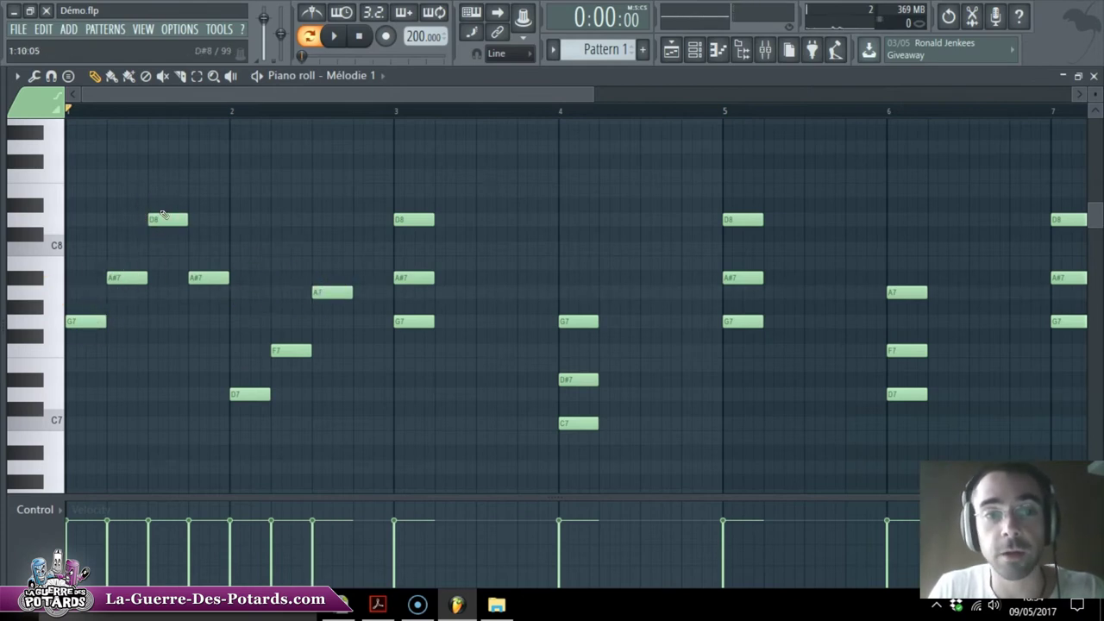
pyautogui.click(370, 350)
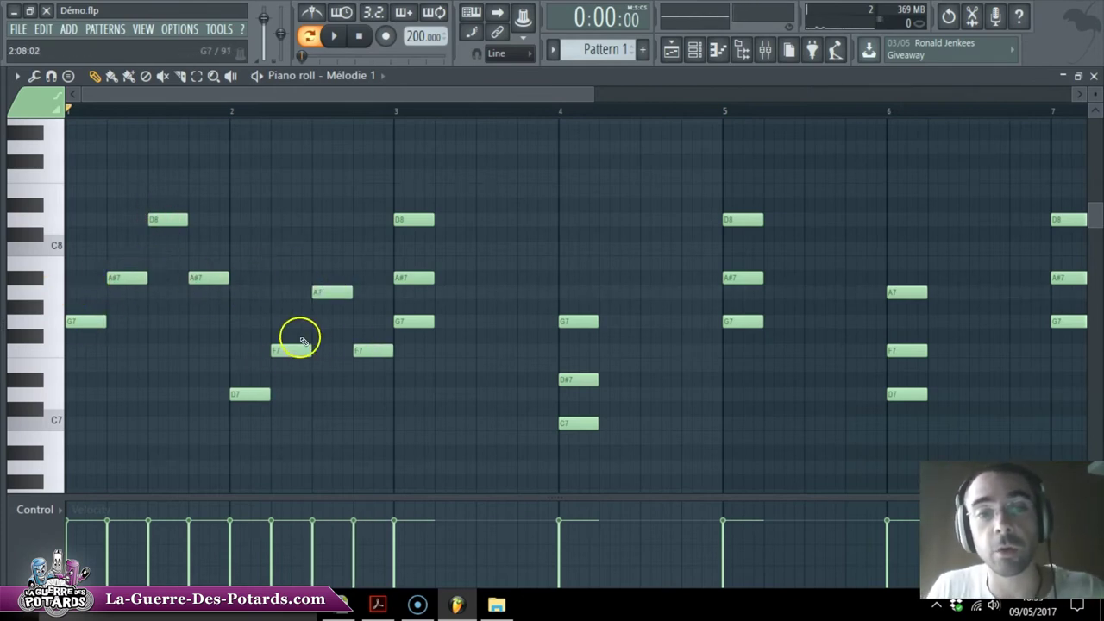
# Spread bar 3's chord into a G7, A#7, D8 arpeggio and add a second A#7 on the fourth beat.
pyautogui.moveTo(406, 277); pyautogui.dragTo(447, 278)
pyautogui.moveTo(412, 219); pyautogui.dragTo(494, 220)
pyautogui.click(525, 278)
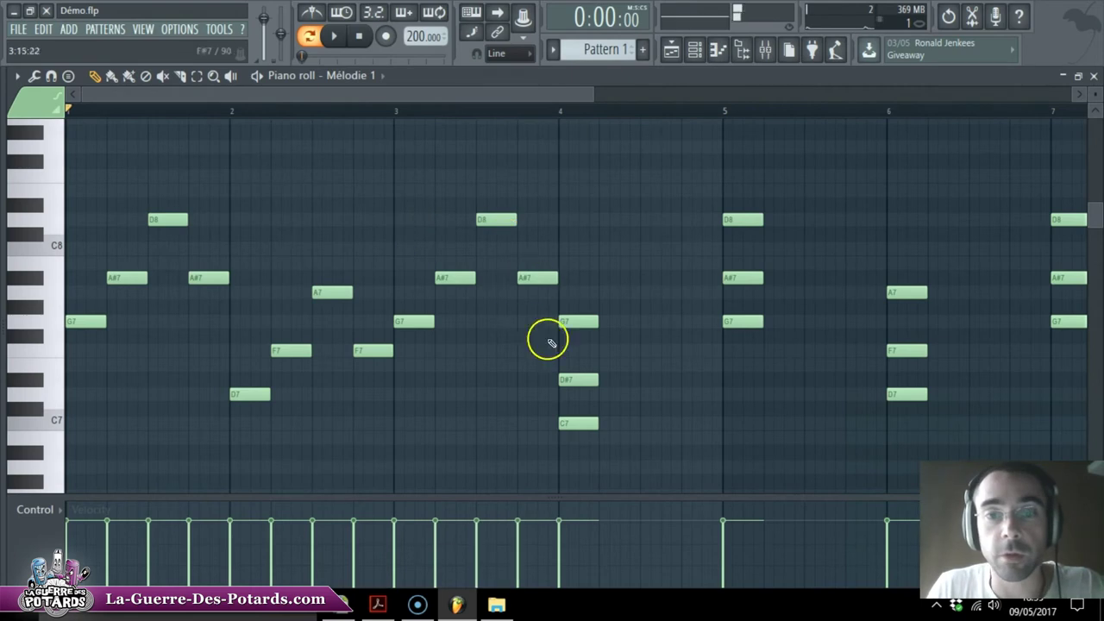
# Spread bar 4's chord into C7, D#7, G7 with a second D#7, and bar 5's into G7, A#7, D8 with a second A#7.
pyautogui.moveTo(576, 380); pyautogui.dragTo(617, 380)
pyautogui.moveTo(583, 320); pyautogui.dragTo(665, 320)
pyautogui.click(691, 379)
pyautogui.moveTo(743, 277); pyautogui.dragTo(785, 277)
pyautogui.moveTo(741, 220); pyautogui.dragTo(823, 219)
# Spread bar 6's chord into D7, F7, A7, F7 and bar 7's into G7, A#7, D8, A#7, and play back the melody.
pyautogui.moveTo(771, 350); pyautogui.dragTo(821, 350)
pyautogui.moveTo(858, 220); pyautogui.dragTo(923, 220)
pyautogui.moveTo(867, 278); pyautogui.dragTo(964, 277)
pyautogui.scroll(-2, 751, 197)
pyautogui.scroll(3, 742, 207)
pyautogui.moveTo(338, 94); pyautogui.dragTo(374, 95)
pyautogui.press('space')
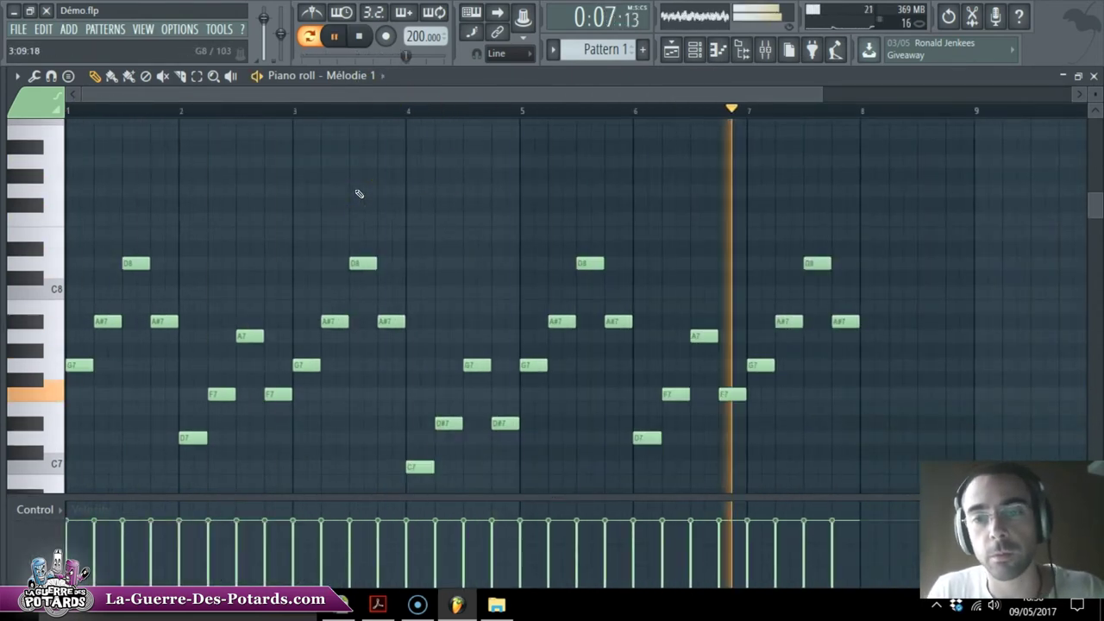
pyautogui.press('space')
# Open the notes of the Mélodie 1 #2 channel and play back the melody.
pyautogui.moveTo(362, 98); pyautogui.dragTo(464, 136)
pyautogui.scroll(-1, 464, 137)
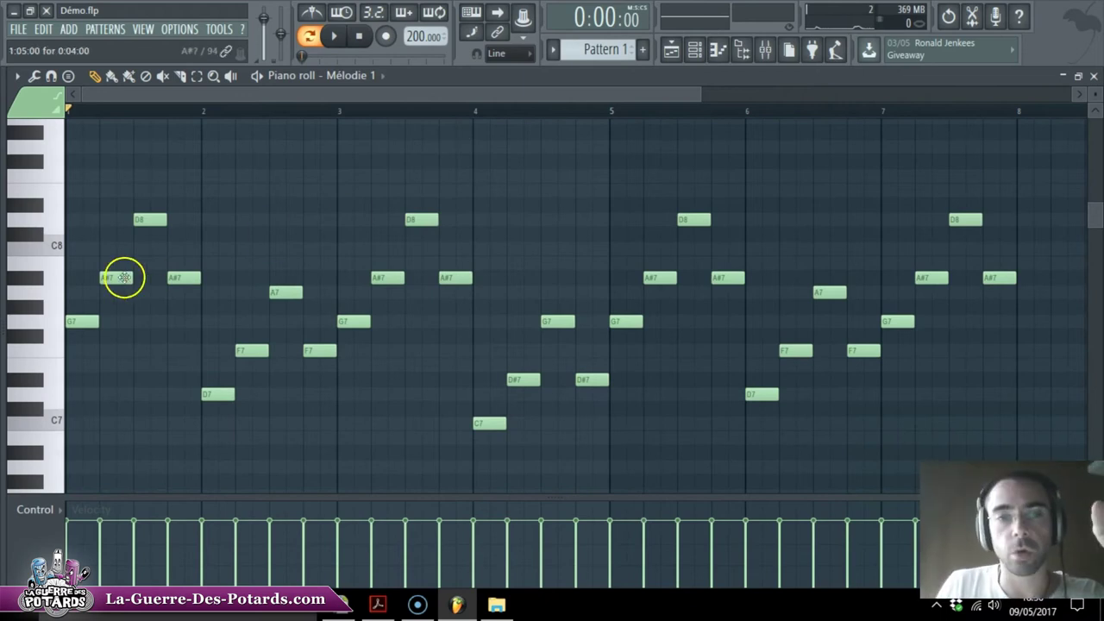
pyautogui.press('F6')
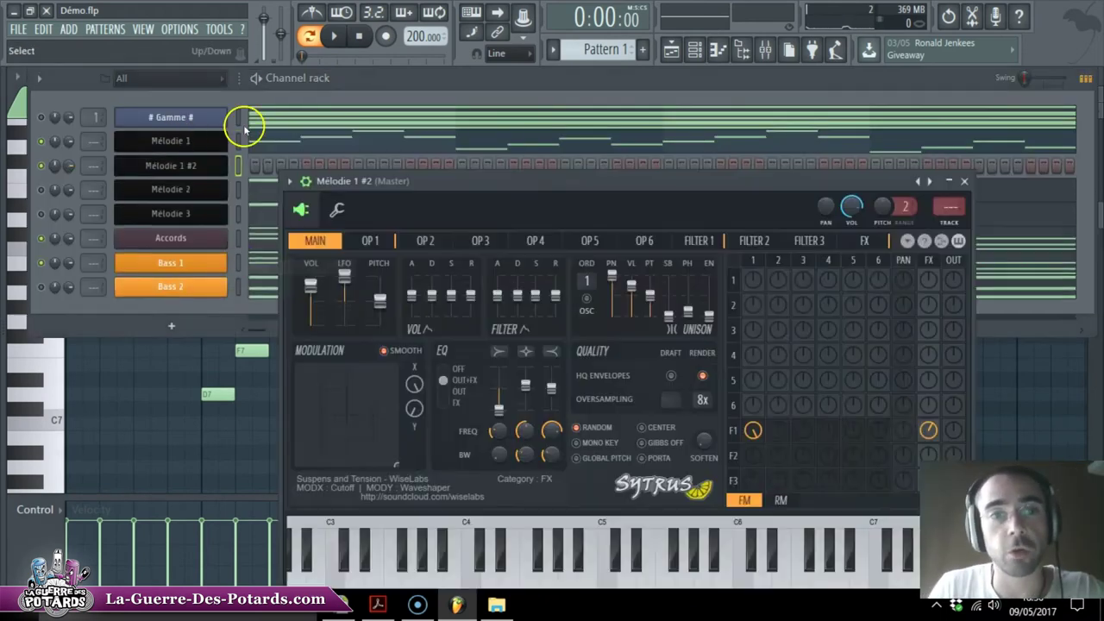
pyautogui.click(63, 131)
pyautogui.press('space')
pyautogui.click(257, 162)
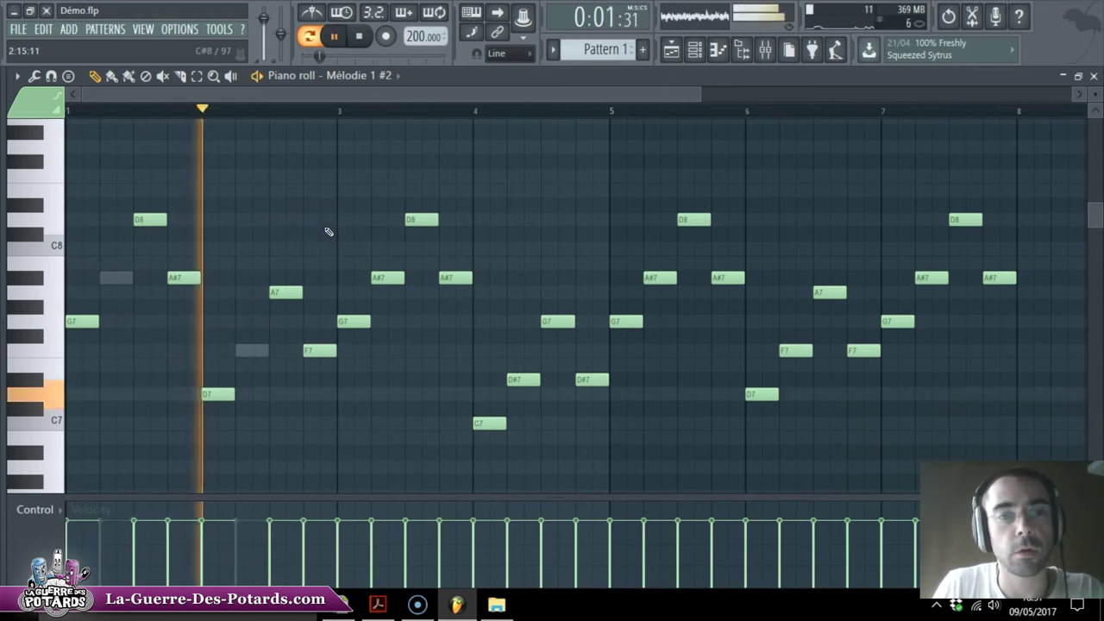
pyautogui.press('space')
pyautogui.click(121, 267)
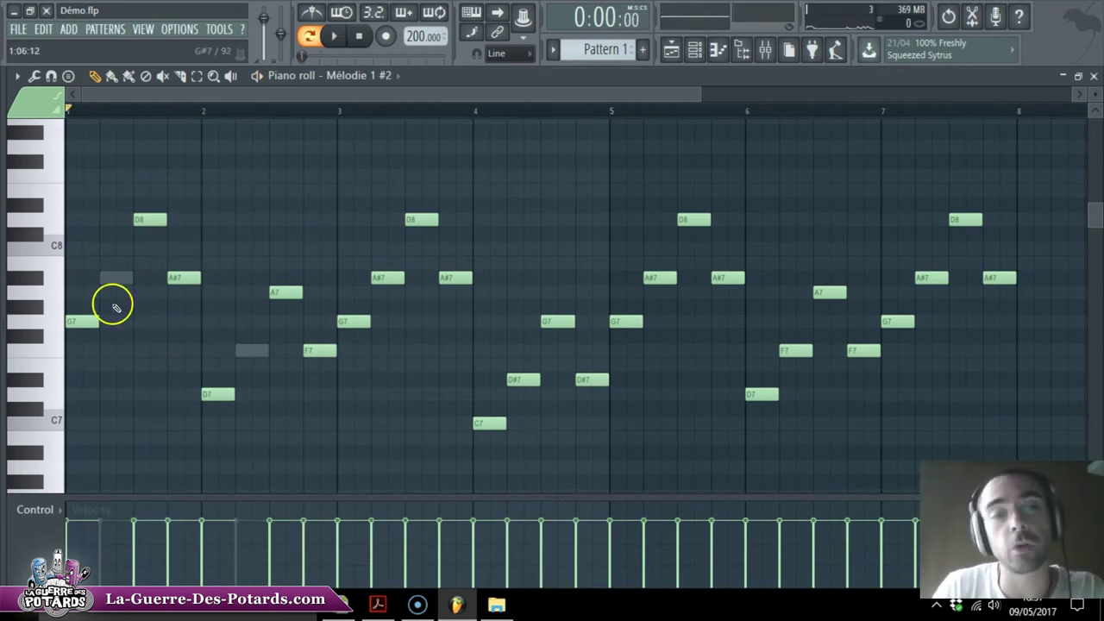
# Lengthen bar 1's G7 and bar 2's D7 to two beats each and play back the melody.
pyautogui.moveTo(97, 321); pyautogui.dragTo(130, 322)
pyautogui.moveTo(233, 394); pyautogui.dragTo(266, 394)
pyautogui.press('space')
pyautogui.press('space')
# Delete the second-beat notes in bars 3 and 4, lengthen G7 and C7 there to two beats, and play back the result.
pyautogui.rightClick(388, 277)
pyautogui.rightClick(523, 379)
pyautogui.moveTo(369, 322); pyautogui.dragTo(402, 321)
pyautogui.moveTo(504, 423); pyautogui.dragTo(538, 424)
pyautogui.press('space')
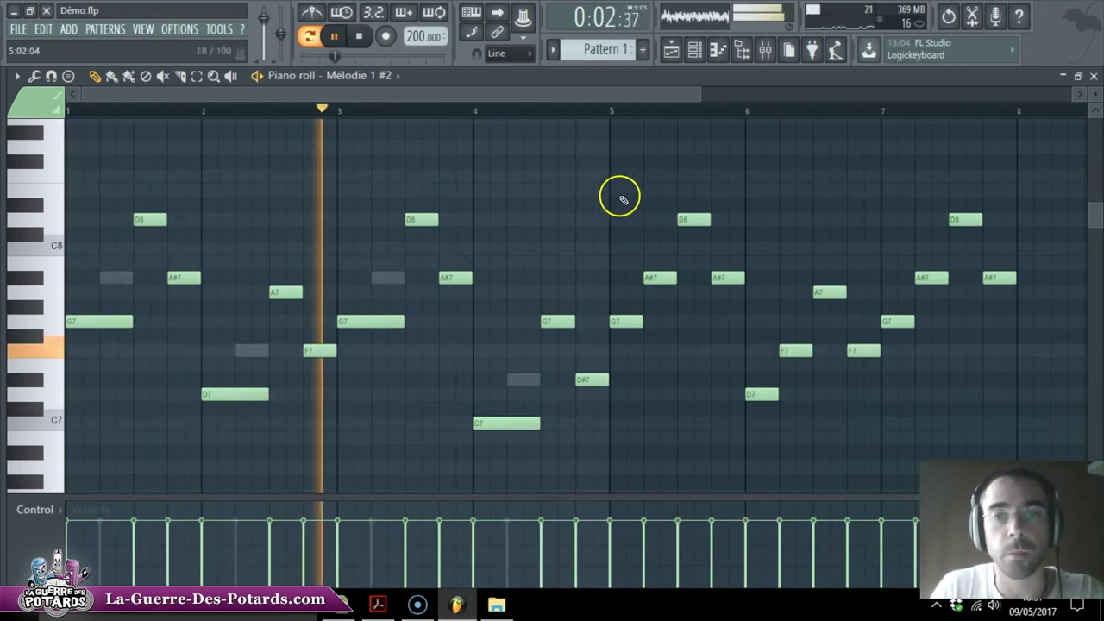
pyautogui.press('space')
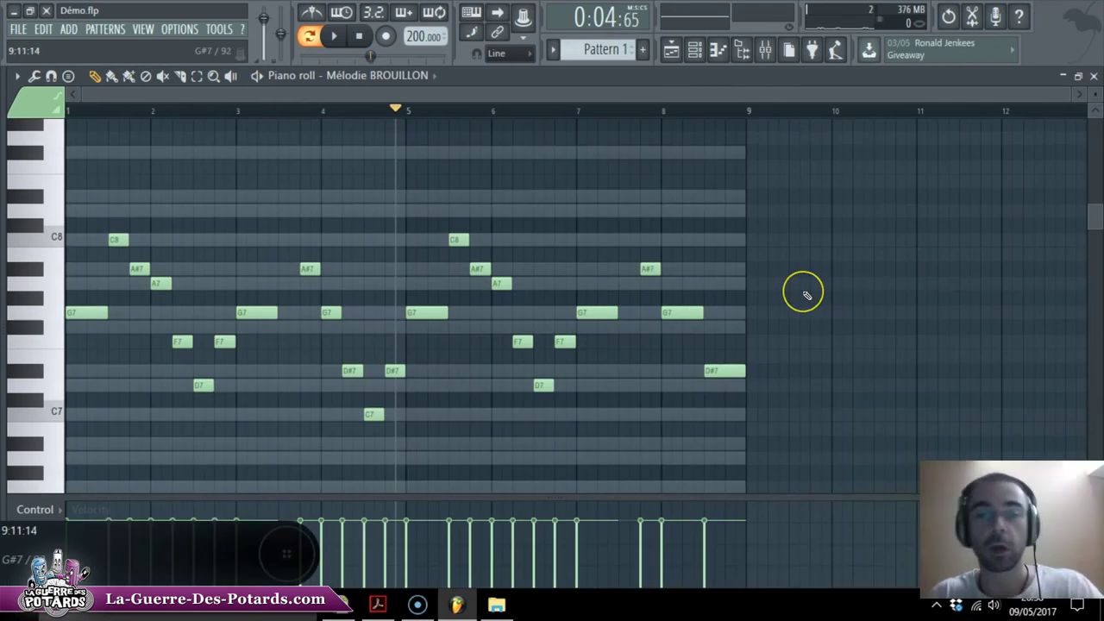
# Add two-beat G6 notes at the start of bars 1, 3, 5 and 7 in Mélodie BROUILLON and play it back.
pyautogui.scroll(-3, 129, 229)
pyautogui.click(82, 227)
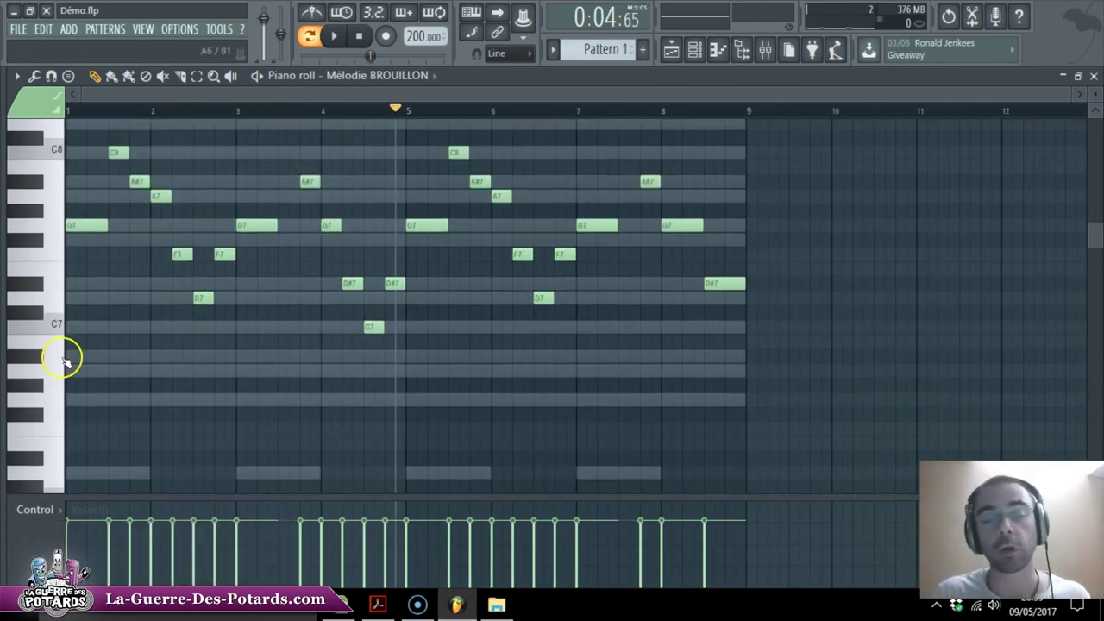
pyautogui.scroll(-1, 66, 361)
pyautogui.click(82, 355)
pyautogui.click(250, 360)
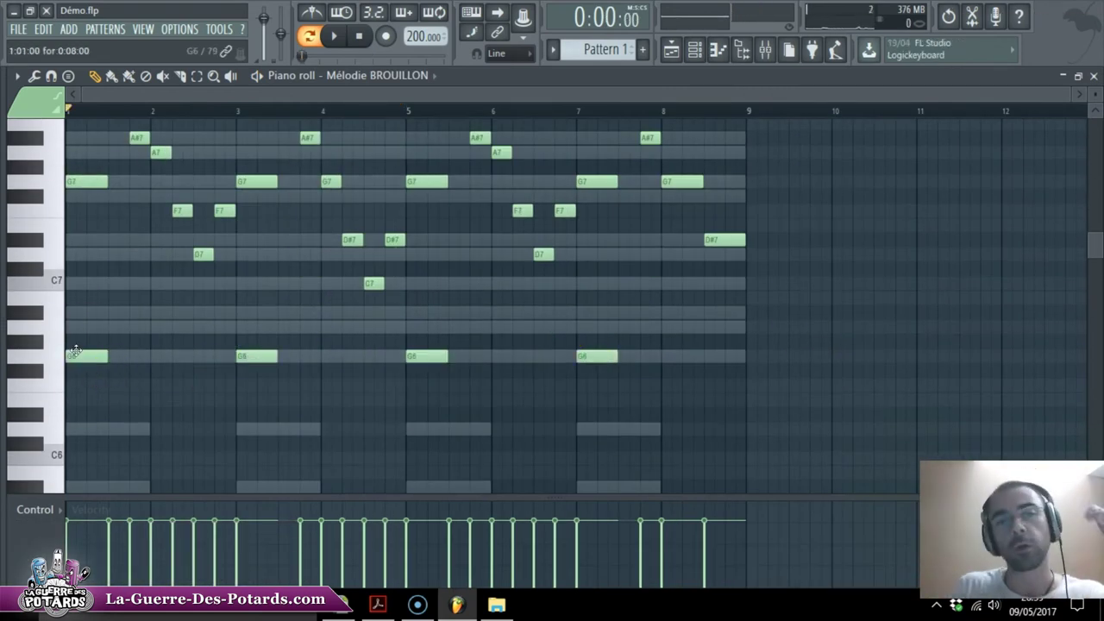
pyautogui.press('space')
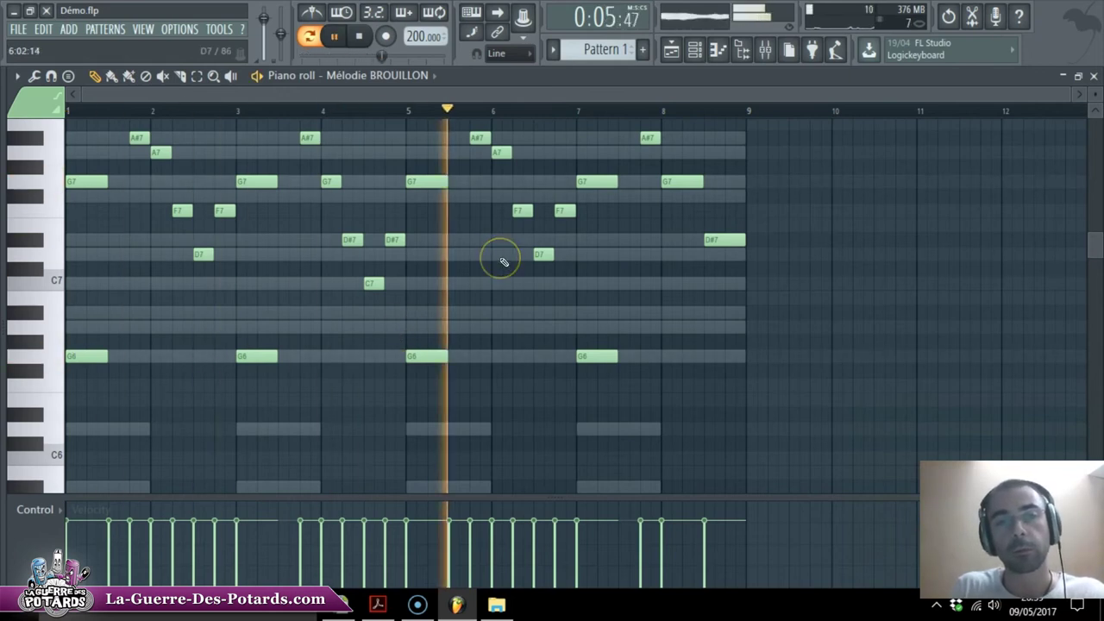
# Delete the G6 notes in bars 3 and 7, lengthen the remaining ones to a full bar, and play back the melody.
pyautogui.rightClick(595, 356)
pyautogui.rightClick(256, 356)
pyautogui.press('space')
pyautogui.moveTo(107, 356); pyautogui.dragTo(128, 356)
pyautogui.press('space')
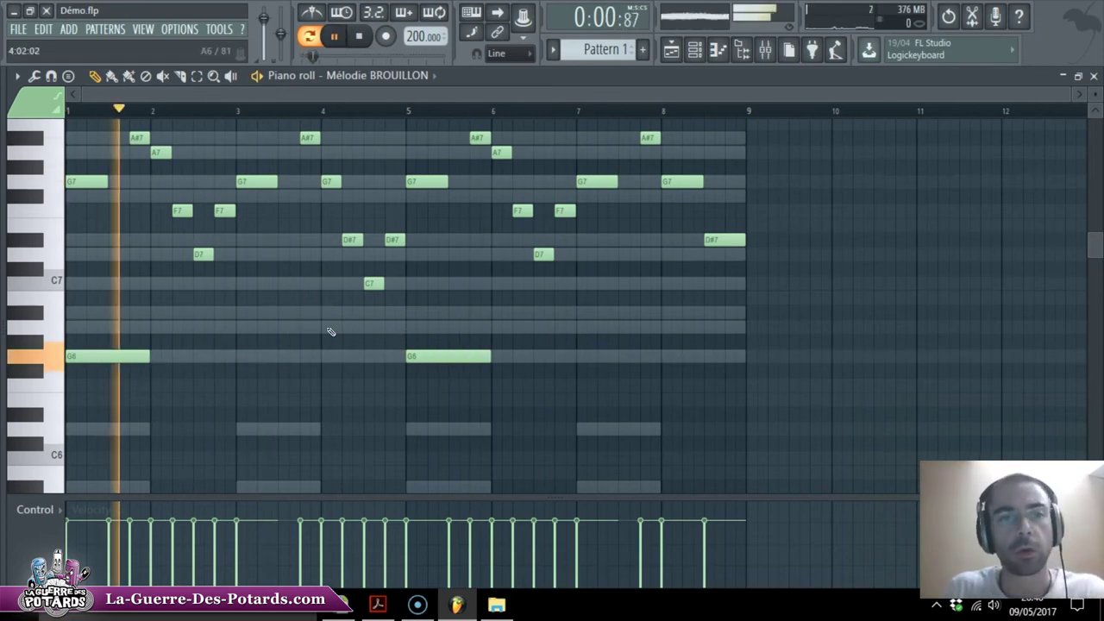
pyautogui.press('space')
# Delete the remaining low G6 notes in bars 1 and 5 of Mélodie BROUILLON.
pyautogui.rightClick(431, 357)
pyautogui.rightClick(90, 356)
pyautogui.scroll(5, 61, 261)
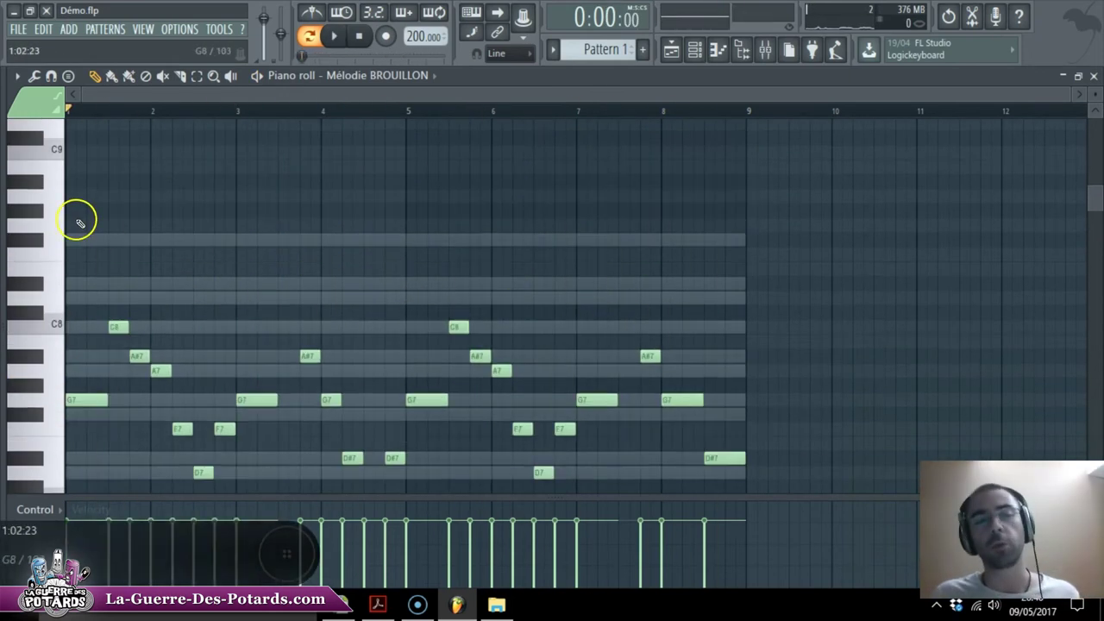
pyautogui.scroll(-3, 61, 261)
# Examine the notes of Mélodie C 1 and Mélodie C 2 and play back the pattern.
pyautogui.press('F6')
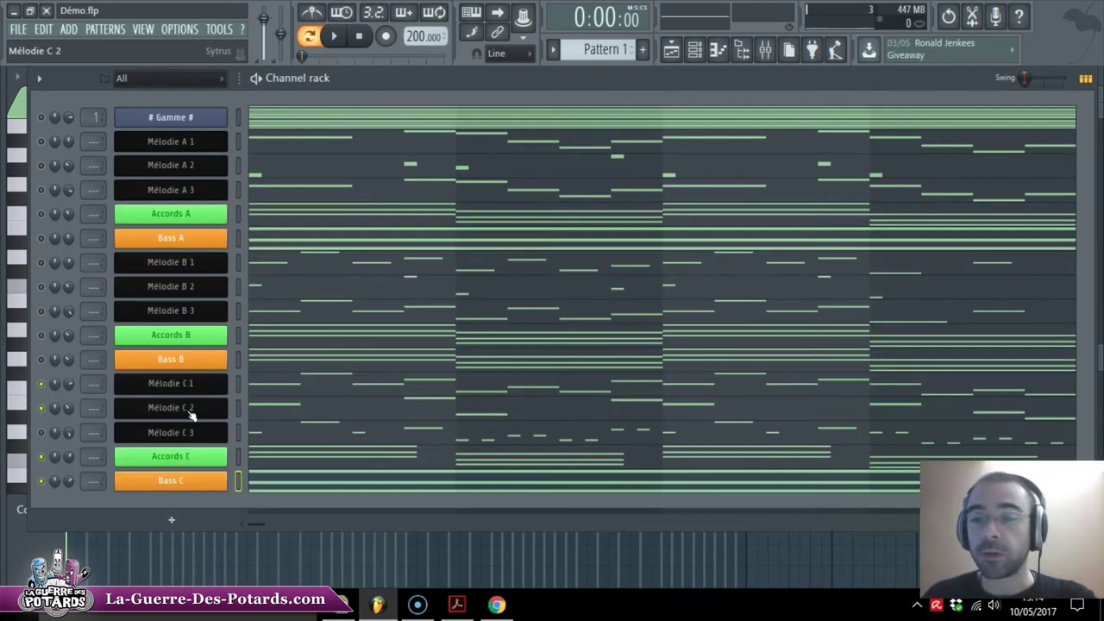
pyautogui.click(317, 381)
pyautogui.press('F6')
pyautogui.click(278, 407)
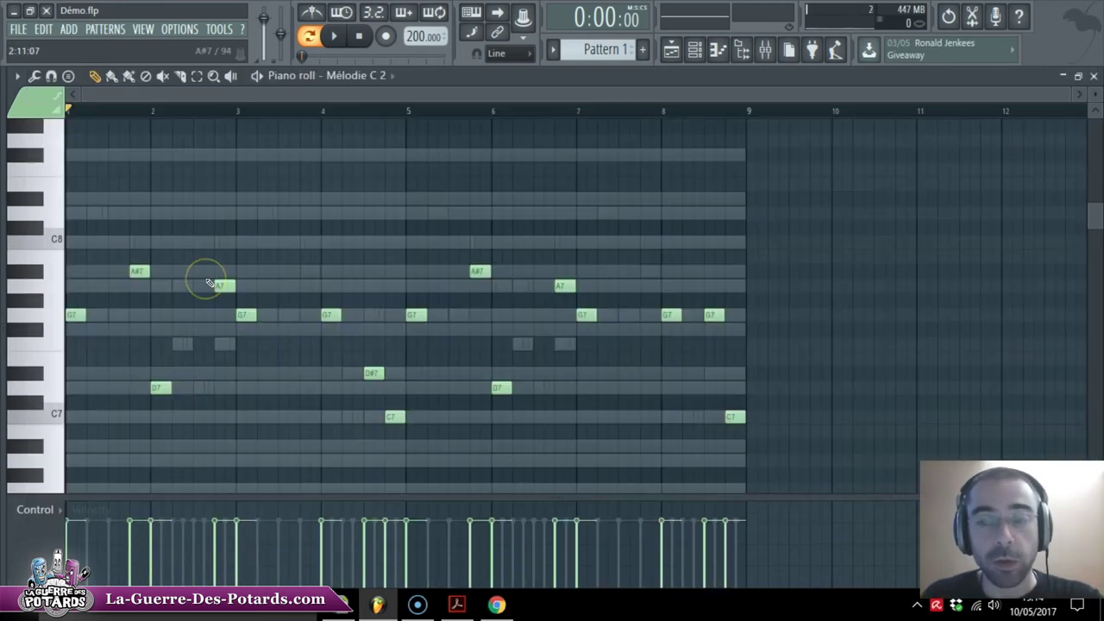
pyautogui.press('space')
pyautogui.press('F6')
pyautogui.press('space')
# Examine the notes of Mélodie C 3 and play back the pattern with its short repeated notes.
pyautogui.click(345, 432)
pyautogui.scroll(6, 199, 95)
pyautogui.scroll(-3, 333, 95)
pyautogui.scroll(-3, 322, 95)
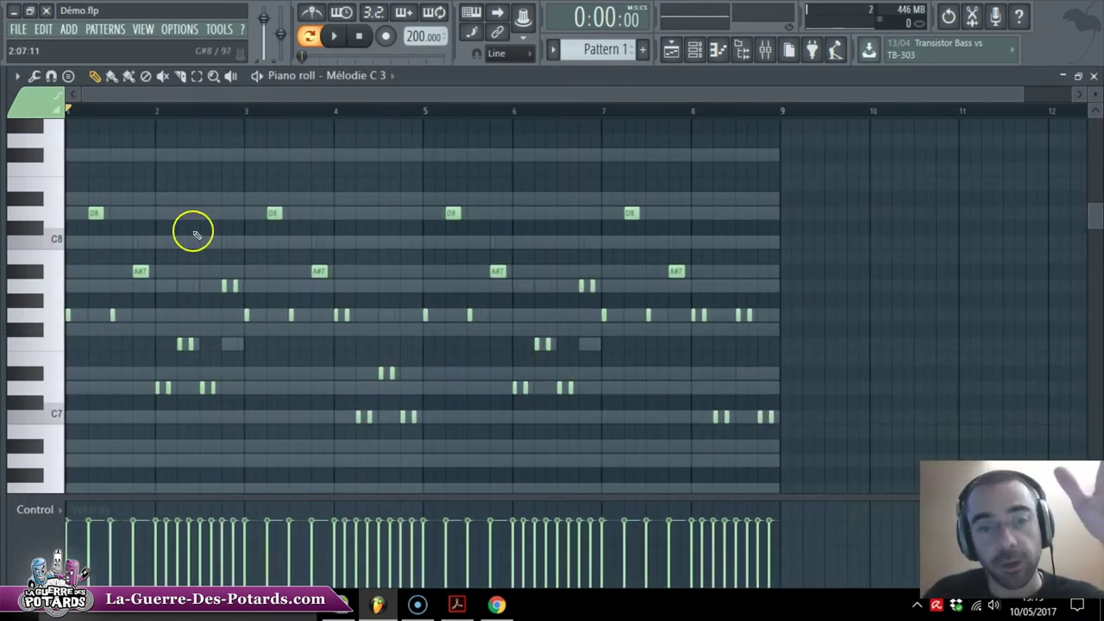
pyautogui.press('F6')
pyautogui.press('space')
pyautogui.press('F6')
pyautogui.press('F6')
pyautogui.press('space')
# Solo the Mélodie A 3 channel and play it back.
pyautogui.rightClick(41, 188)
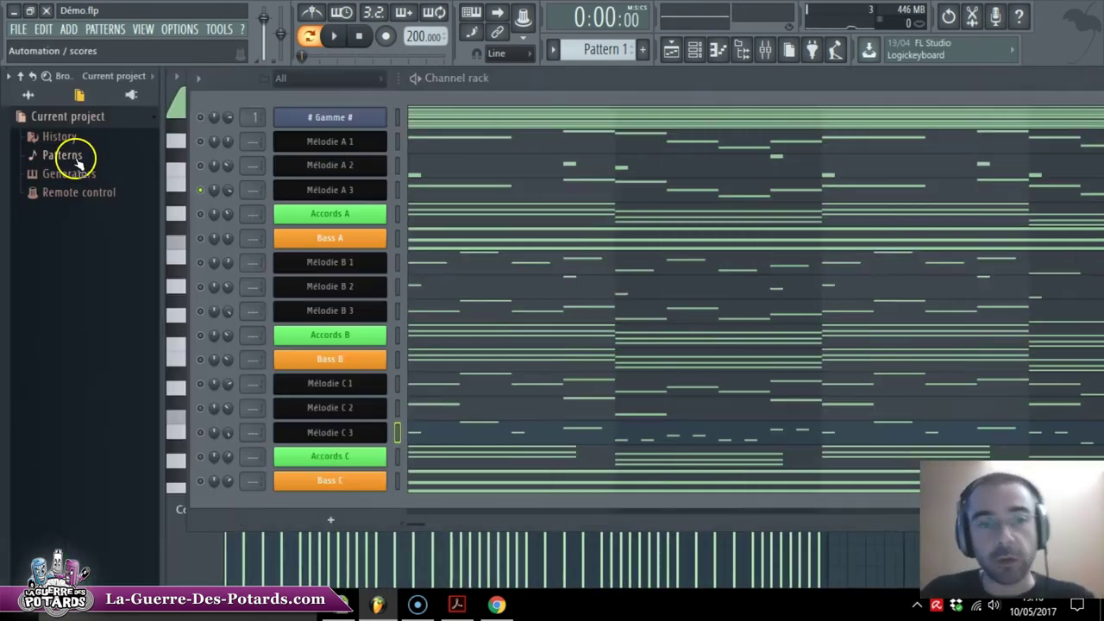
pyautogui.click(41, 141)
pyautogui.press('space')
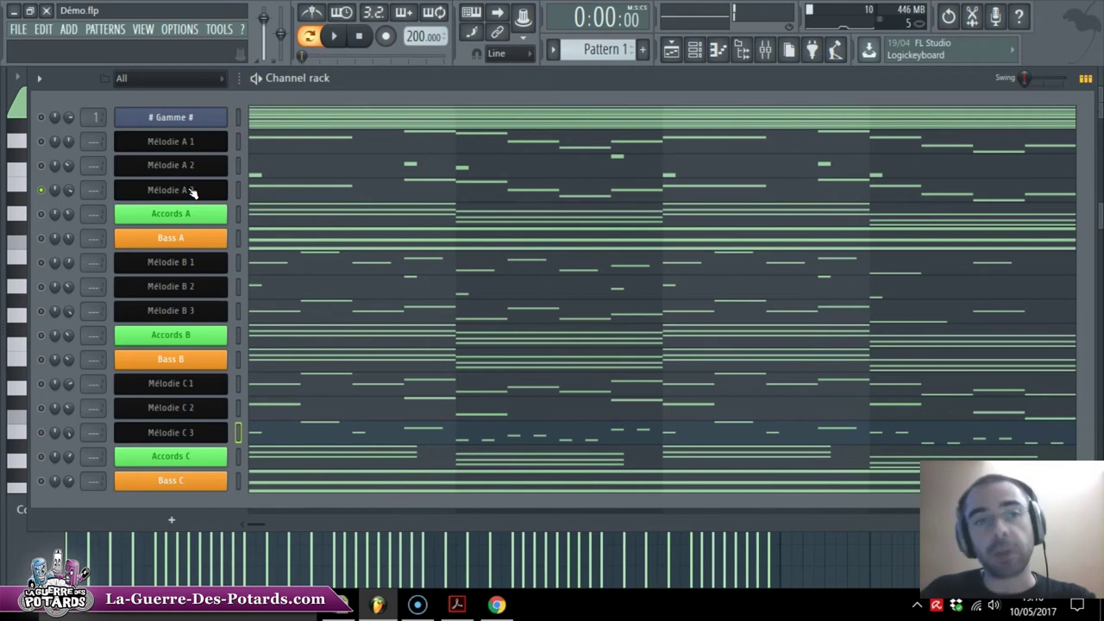
pyautogui.press('space')
# Enable Mélodie A 1 alongside Mélodie A 3 and lower Mélodie A 1's channel volume during playback.
pyautogui.click(40, 140)
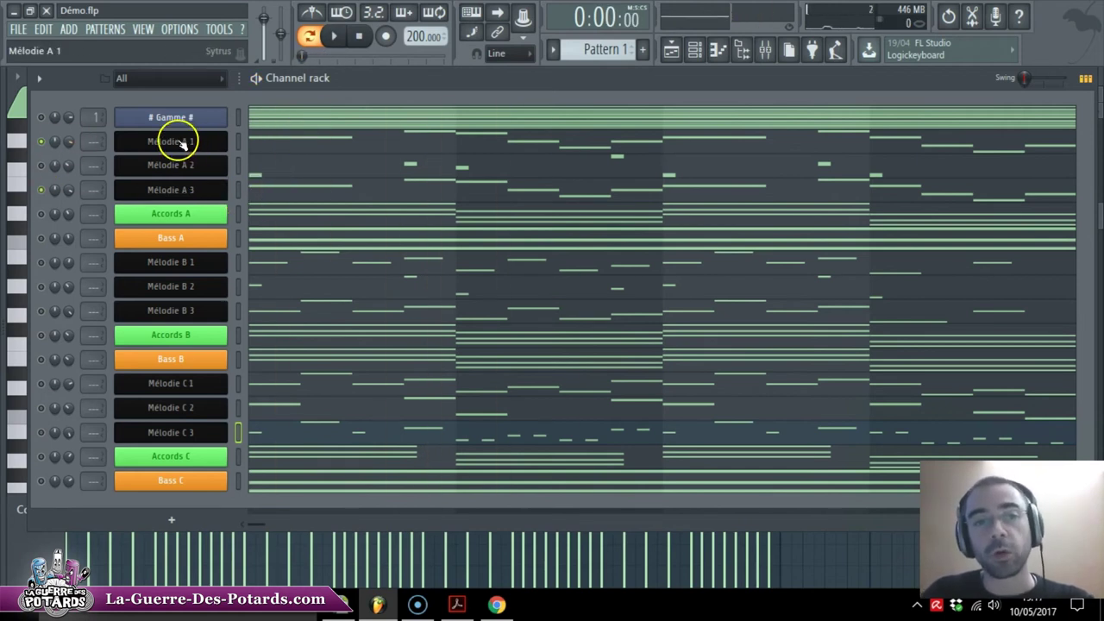
pyautogui.press('space')
pyautogui.moveTo(68, 141); pyautogui.dragTo(67, 229)
pyautogui.press('space')
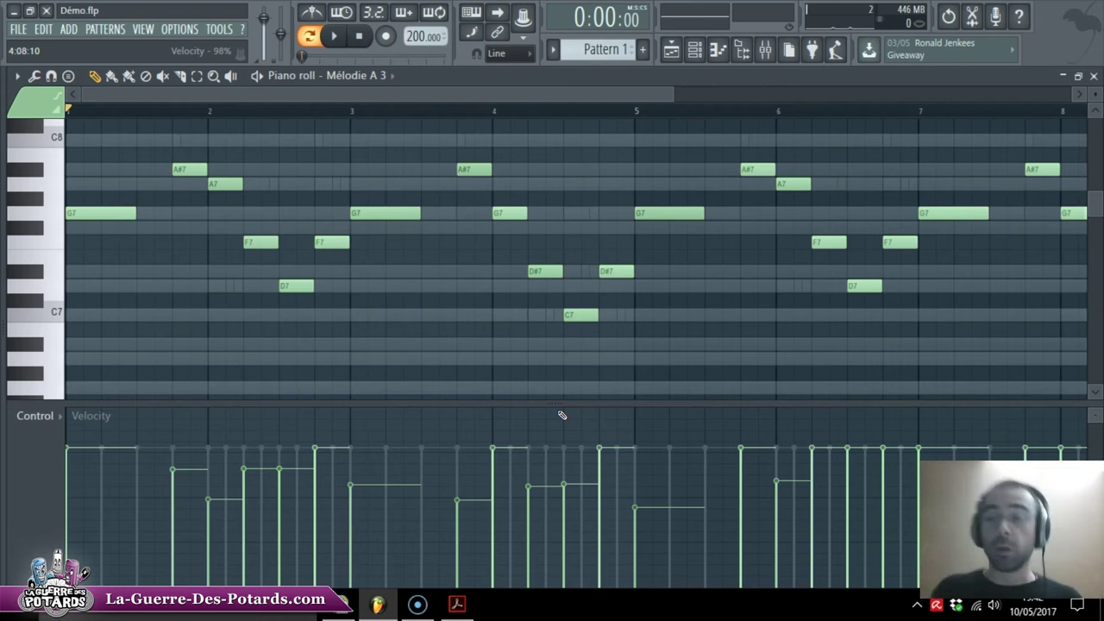
# Redraw the velocities of Mélodie A 3 as a rising ramp across bars 1 to 4, listening before and after the change.
pyautogui.press('space')
pyautogui.press('space')
pyautogui.press('space')
pyautogui.press('space')
pyautogui.moveTo(68, 547); pyautogui.dragTo(569, 462)
pyautogui.press('space')
pyautogui.press('space')
# Undo a falling velocity ramp in Mélodie A 3, draw level velocities across bars 1 to 4, and return to the channel rack.
pyautogui.moveTo(739, 463); pyautogui.dragTo(7, 565)
pyautogui.hotkey('ctrl', 'z')
pyautogui.moveTo(181, 479)
pyautogui.mouseDown()
pyautogui.moveTo(589, 489)
pyautogui.moveTo(579, 481)
pyautogui.mouseUp()
pyautogui.press('F6')
pyautogui.press('F6')
pyautogui.press('F6')
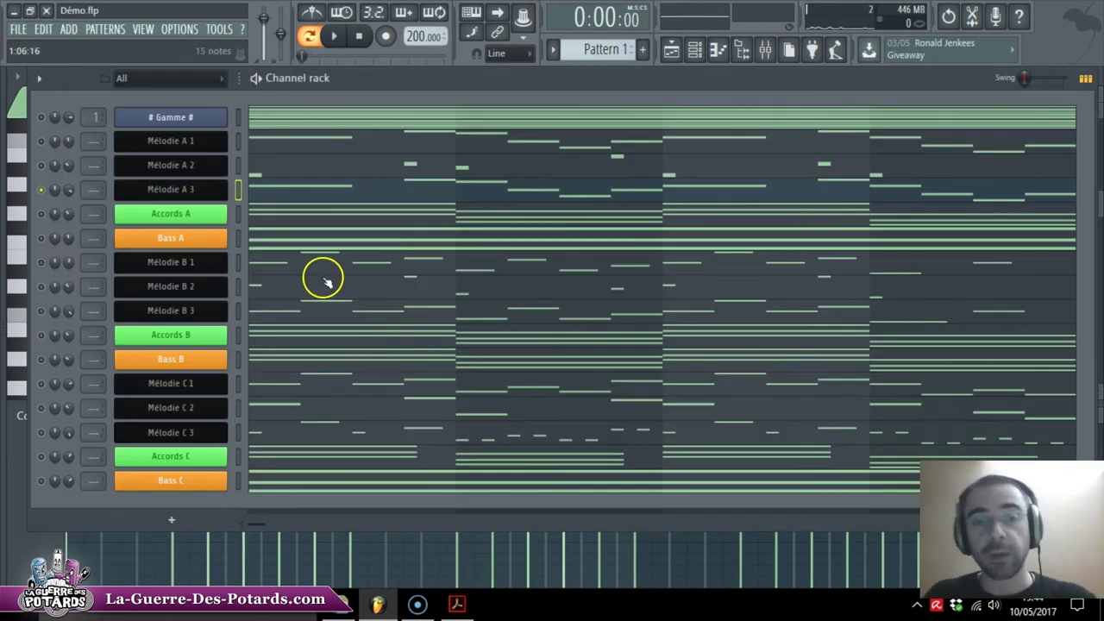
# Enable Mélodie A 1, open its notes and play back the melody.
pyautogui.click(42, 141)
pyautogui.click(264, 141)
pyautogui.press('space')
pyautogui.press('F7')
pyautogui.press('space')
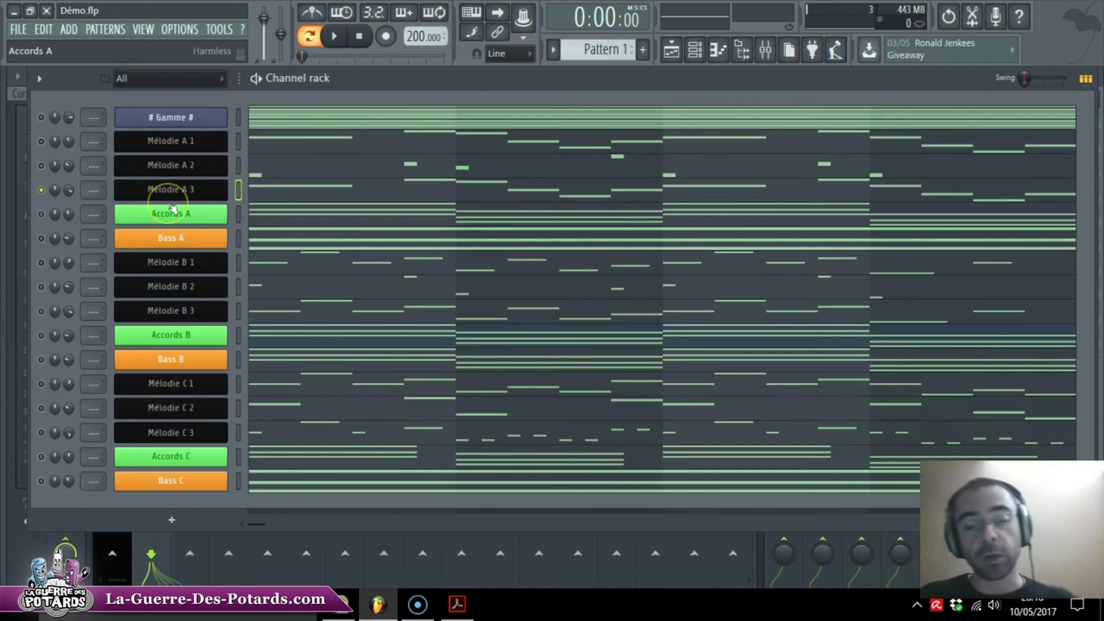
# Route the selected Mélodie A 3 channel to mixer insert 1.
pyautogui.press('F9')
pyautogui.rightClick(112, 303)
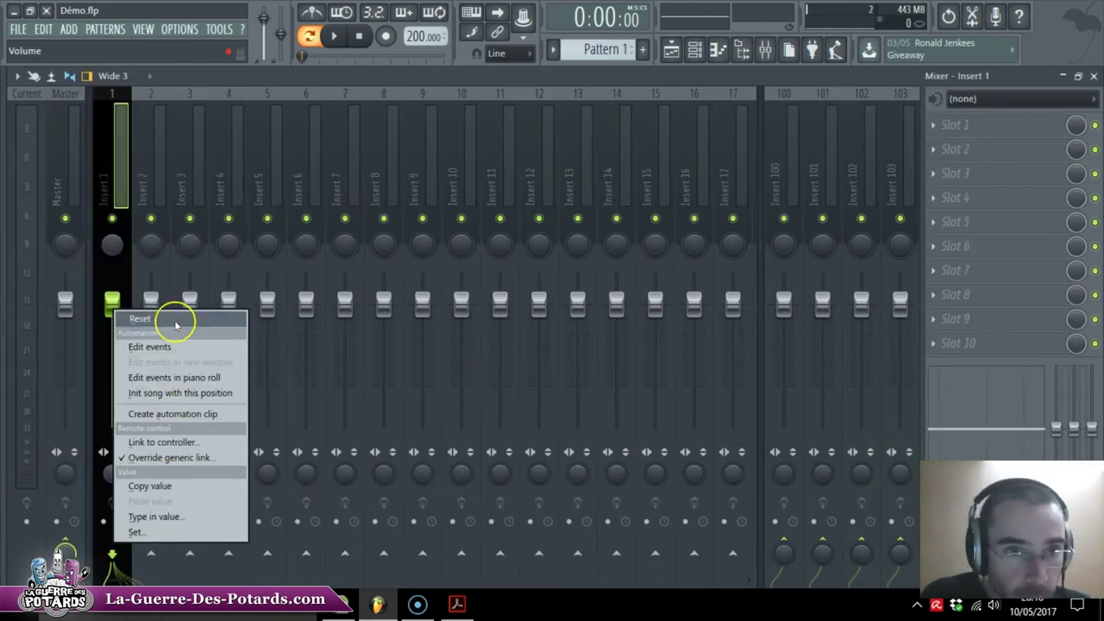
pyautogui.rightClick(118, 178)
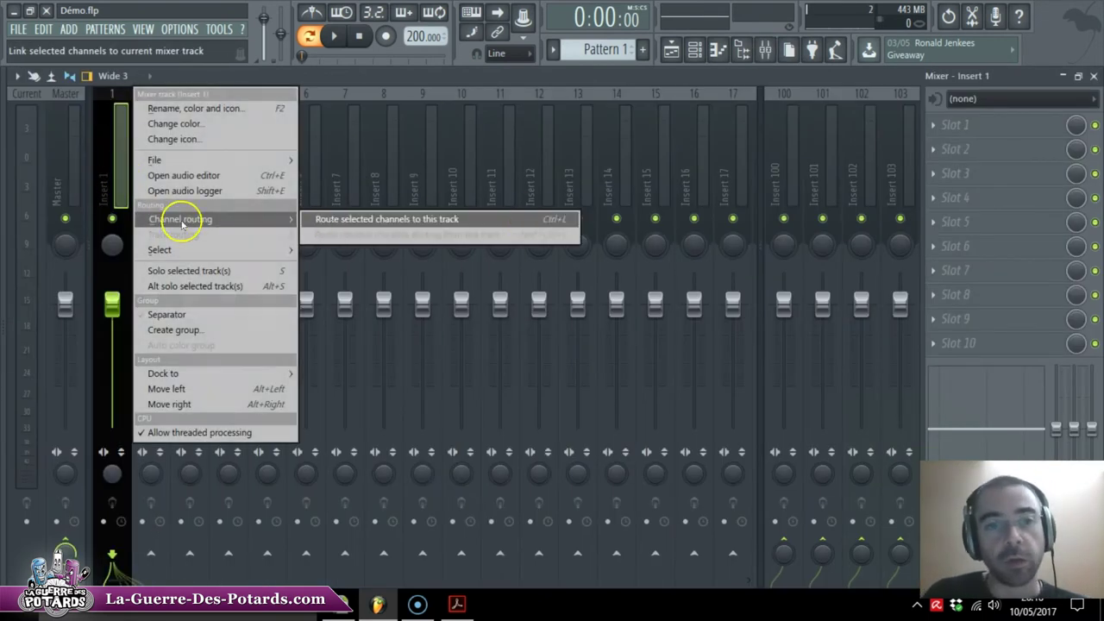
pyautogui.rightClick(119, 190)
pyautogui.click(115, 190)
pyautogui.hotkey('ctrl', 'l')
pyautogui.press('F9')
pyautogui.press('F9')
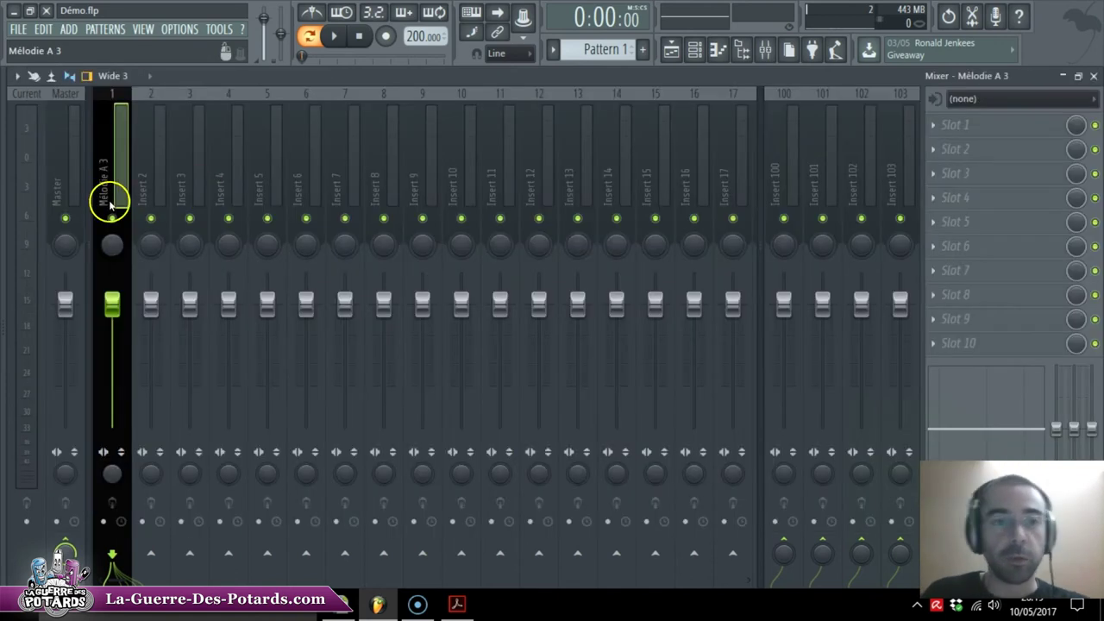
# Play back the pattern and check the Mélodie A 3 track's level in the mixer.
pyautogui.press('F6')
pyautogui.press('F9')
pyautogui.press('space')
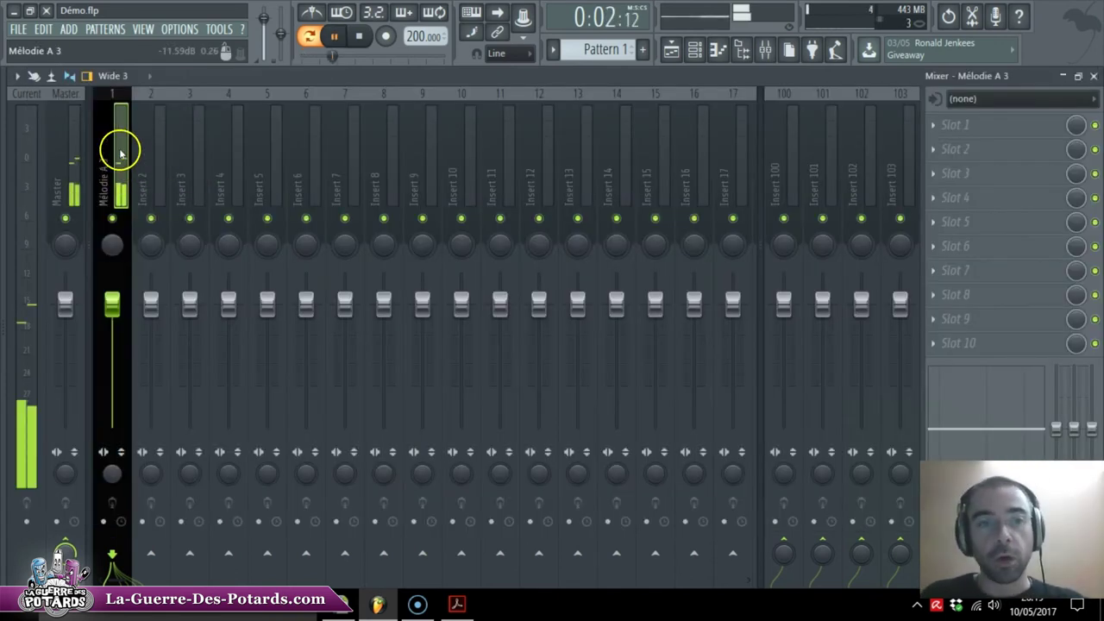
pyautogui.press('space')
# Load Fruity Parametric EQ 2 into the first effect slot of the Mélodie A 3 track and play it back.
pyautogui.click(931, 124)
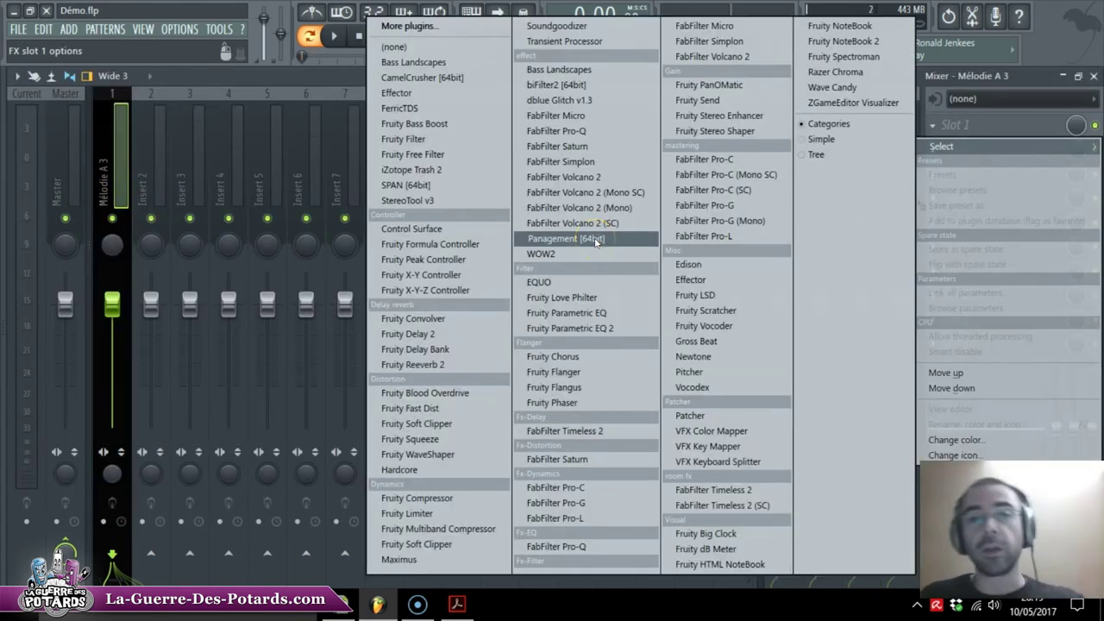
pyautogui.click(620, 326)
pyautogui.press('space')
pyautogui.press('space')
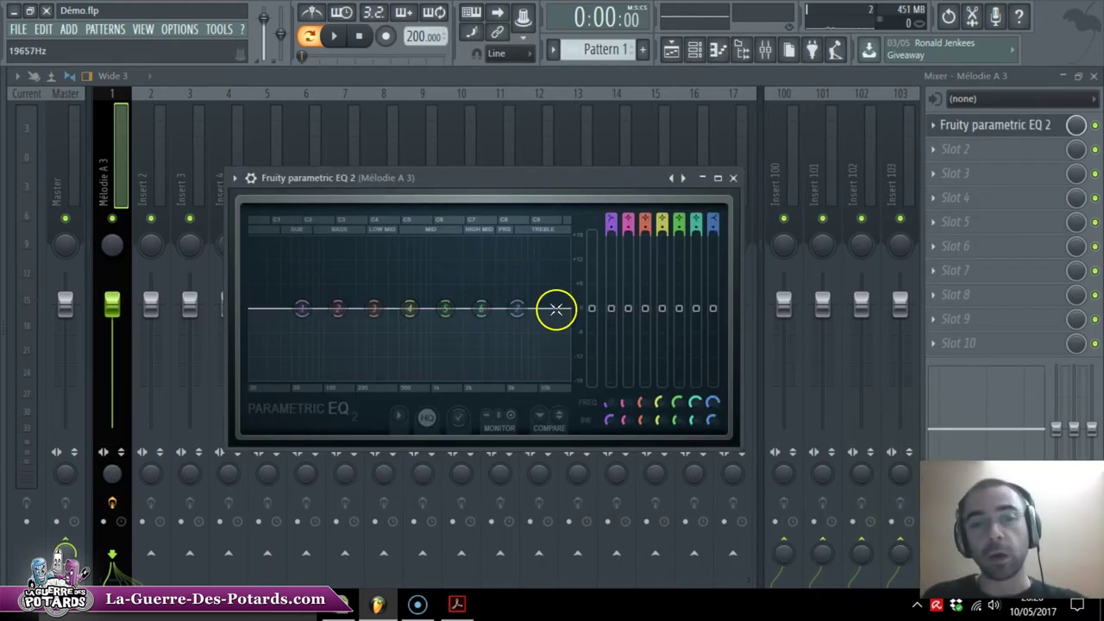
# Boost EQ band 6 during playback, vary its bandwidth and frequency, and return its gain to neutral.
pyautogui.press('space')
pyautogui.moveTo(481, 309); pyautogui.dragTo(484, 267)
pyautogui.moveTo(697, 420)
pyautogui.mouseDown()
pyautogui.moveTo(685, 446)
pyautogui.moveTo(695, 421)
pyautogui.mouseUp()
pyautogui.moveTo(695, 402); pyautogui.dragTo(673, 334)
pyautogui.moveTo(696, 267); pyautogui.dragTo(647, 258)
pyautogui.moveTo(695, 402); pyautogui.dragTo(695, 419)
pyautogui.moveTo(696, 265); pyautogui.dragTo(695, 310)
# Cut the lows with EQ band 1, boost the treble with band 7, and reduce band 1's bandwidth.
pyautogui.moveTo(300, 308); pyautogui.dragTo(389, 381)
pyautogui.moveTo(517, 308); pyautogui.dragTo(545, 235)
pyautogui.click(733, 178)
pyautogui.click(995, 125)
pyautogui.moveTo(611, 420); pyautogui.dragTo(603, 464)
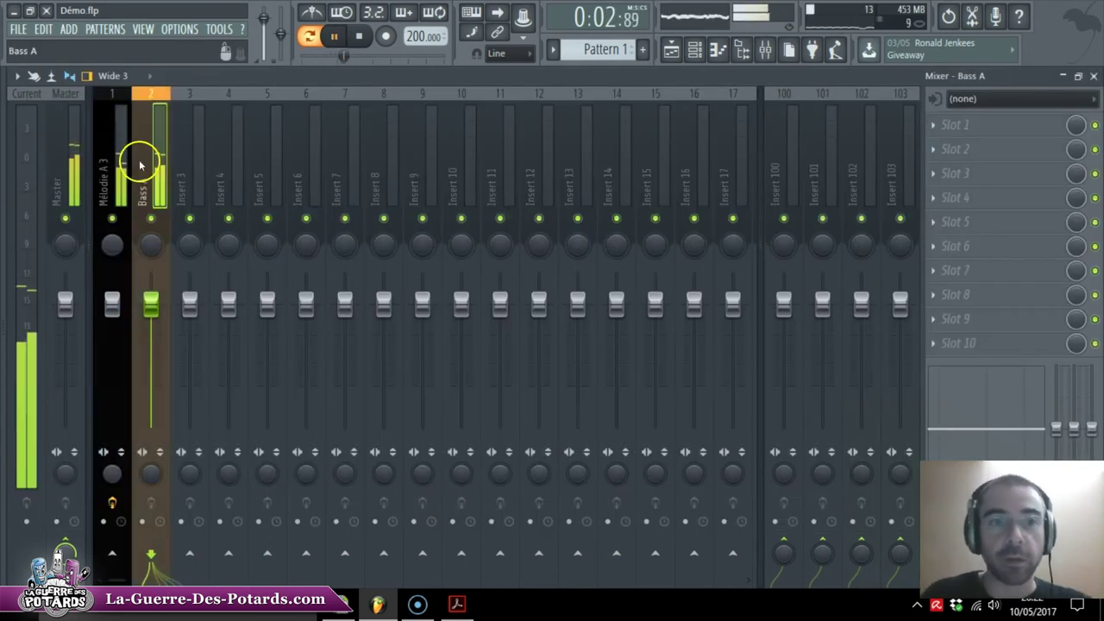
# Load an effect into the first slot of the Bass A mixer track.
pyautogui.click(957, 125)
pyautogui.click(612, 288)
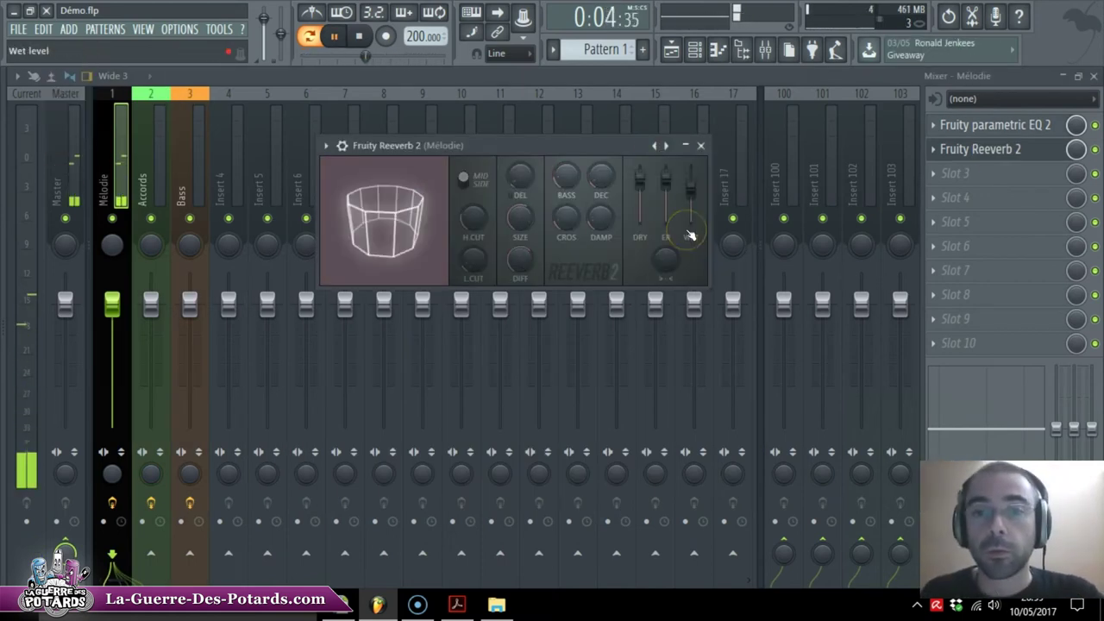
# Stop playback and close the Fruity Reeverb 2 window of the Mélodie track.
pyautogui.press('space')
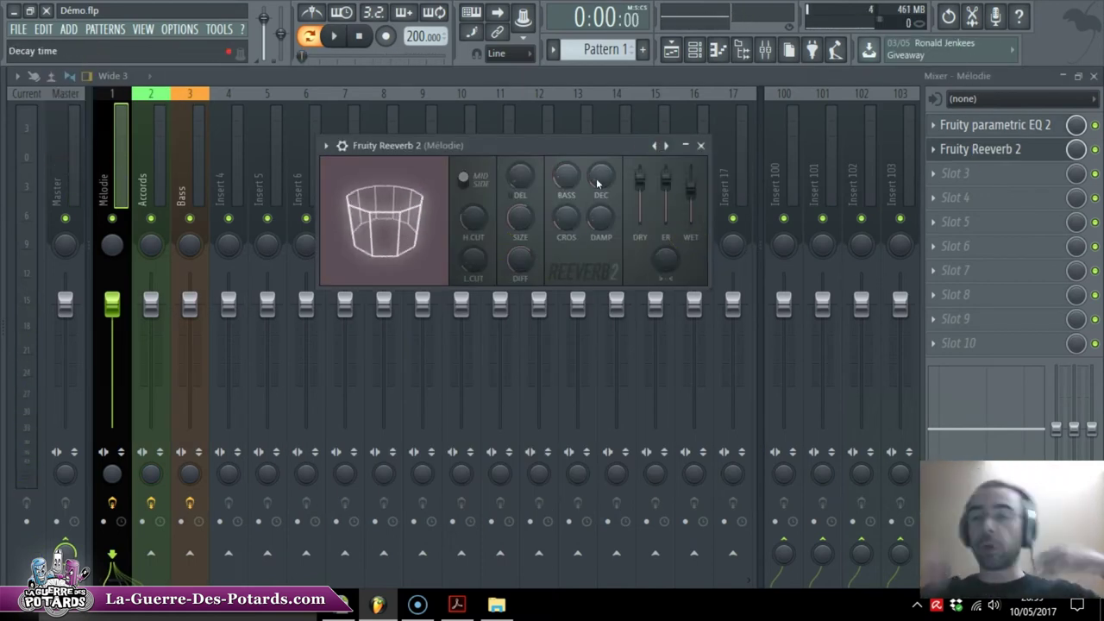
pyautogui.click(643, 205)
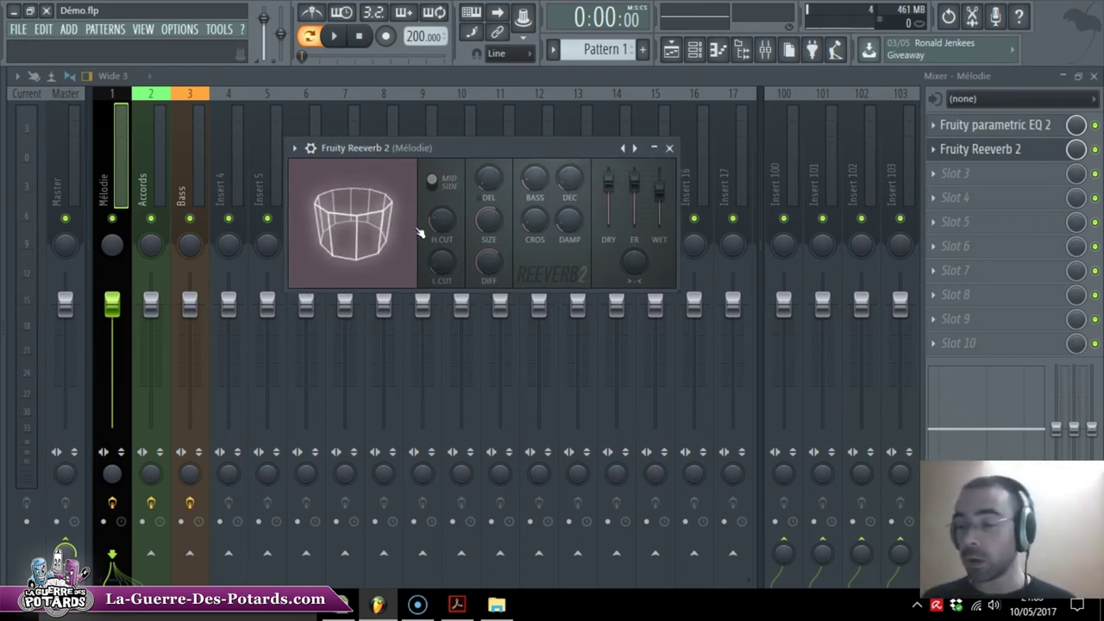
pyautogui.click(670, 147)
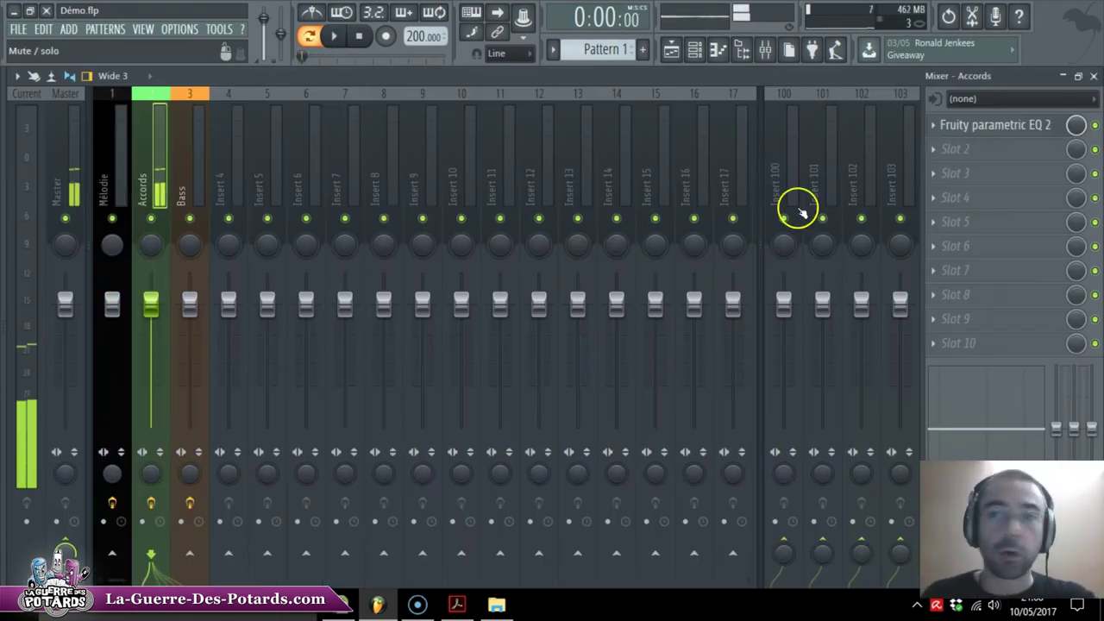
# Load Fruity Chorus into the second effect slot of the Accords track and try its presets during playback.
pyautogui.click(955, 148)
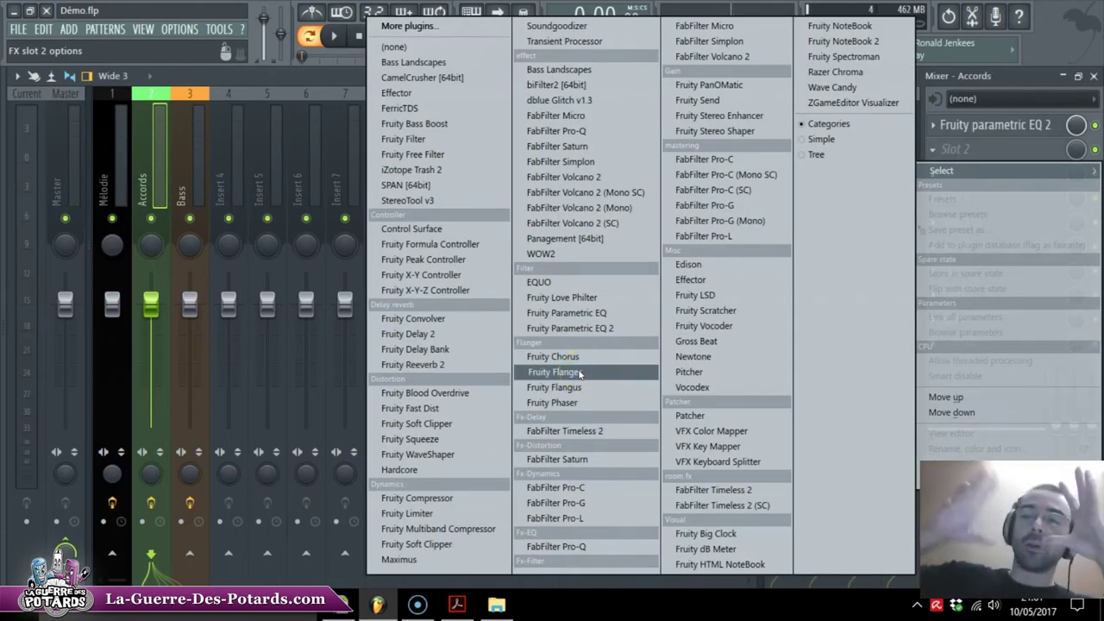
pyautogui.click(552, 356)
pyautogui.press('space')
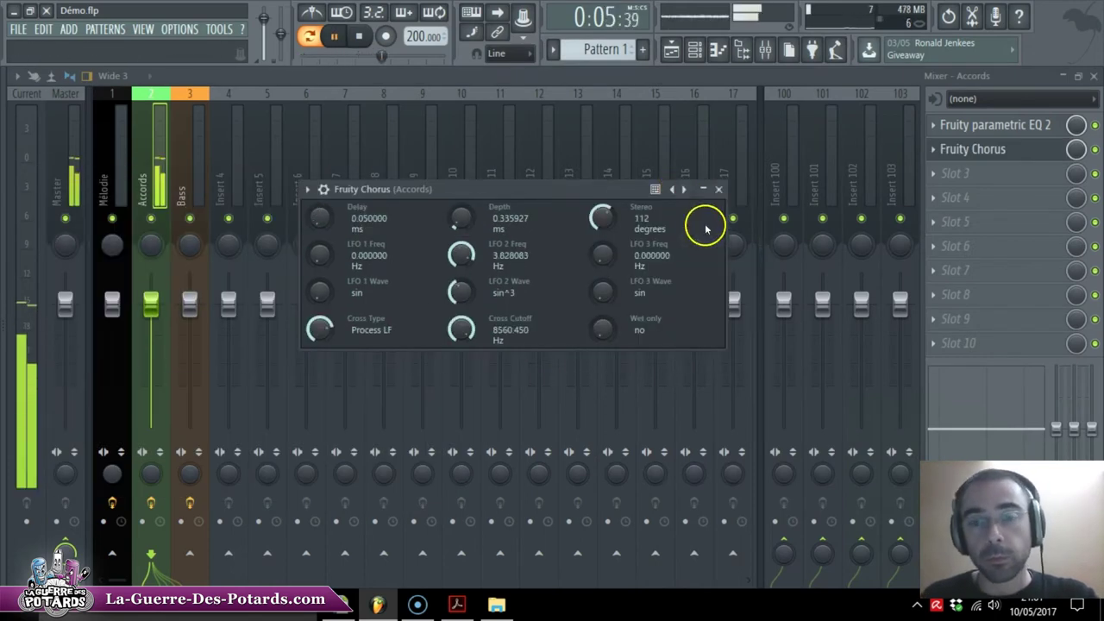
pyautogui.click(681, 190)
pyautogui.click(690, 240)
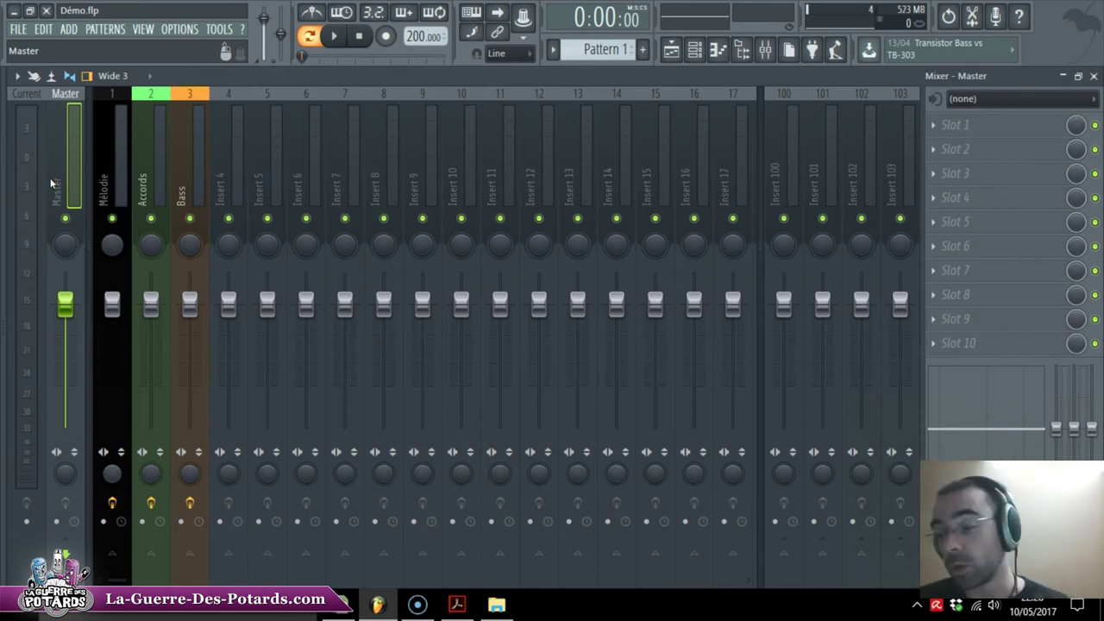
# Check the sample rate choices in the audio device settings and keep the current one.
pyautogui.click(400, 81)
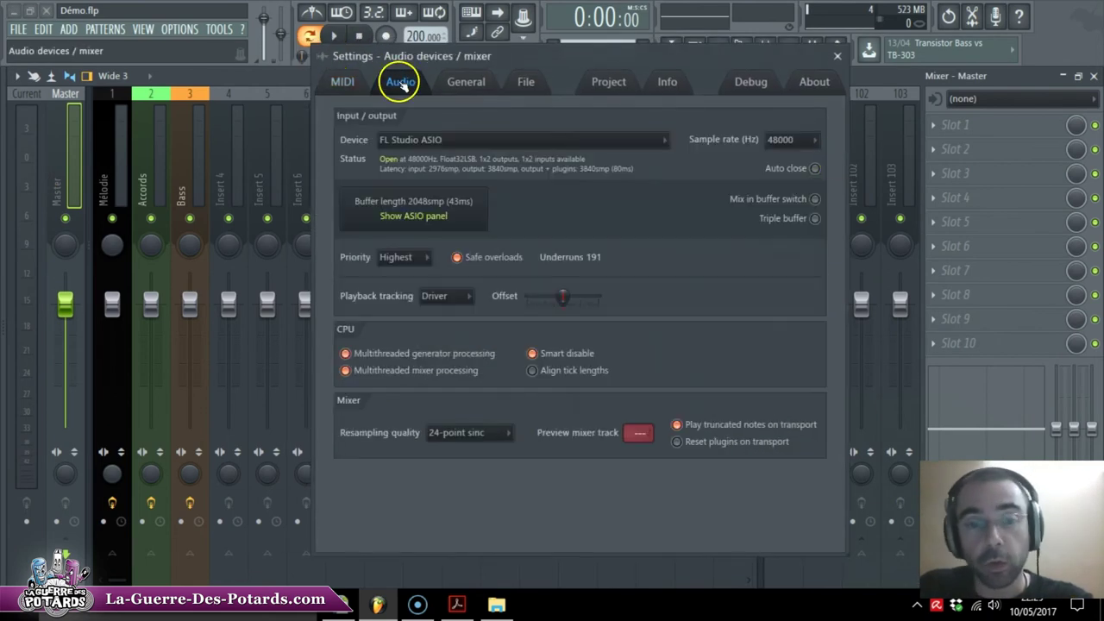
pyautogui.click(812, 141)
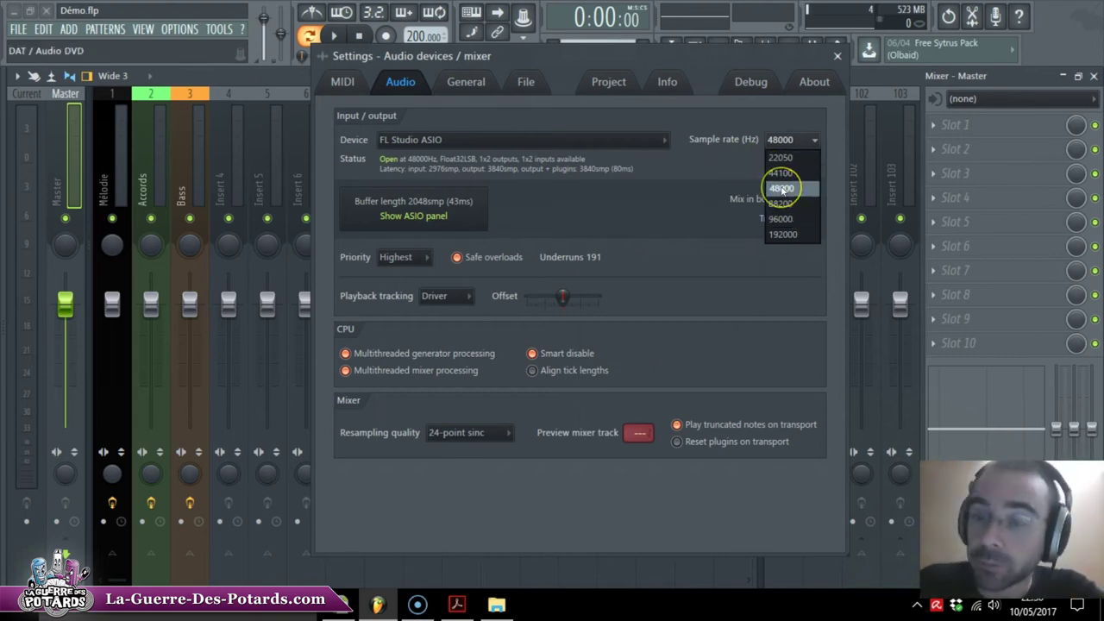
pyautogui.click(527, 164)
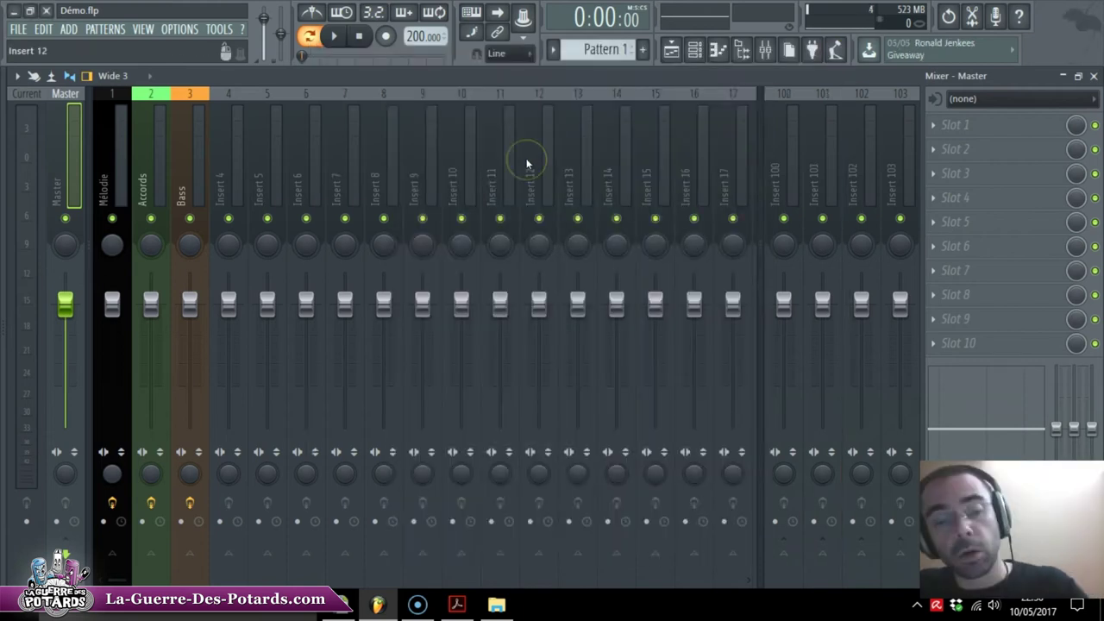
# Isolate individual channels in the channel rack, audition them, and start a WAV export.
pyautogui.press('F6')
pyautogui.rightClick(42, 263)
pyautogui.press('space')
pyautogui.press('space')
pyautogui.rightClick(41, 383)
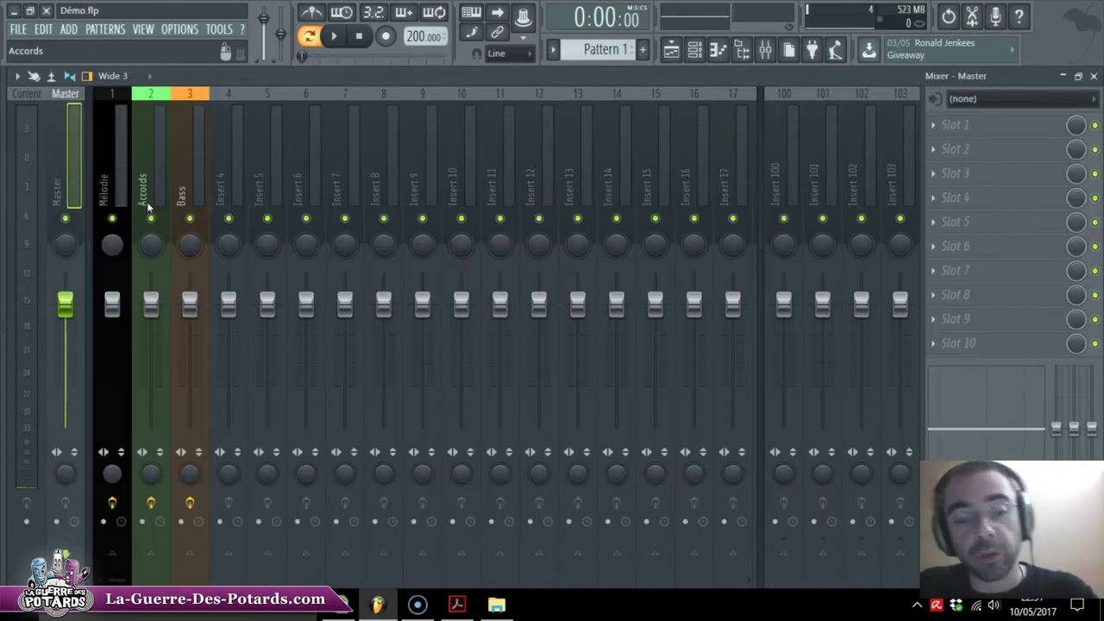
pyautogui.hotkey('ctrl', 'r')
pyautogui.click(409, 360)
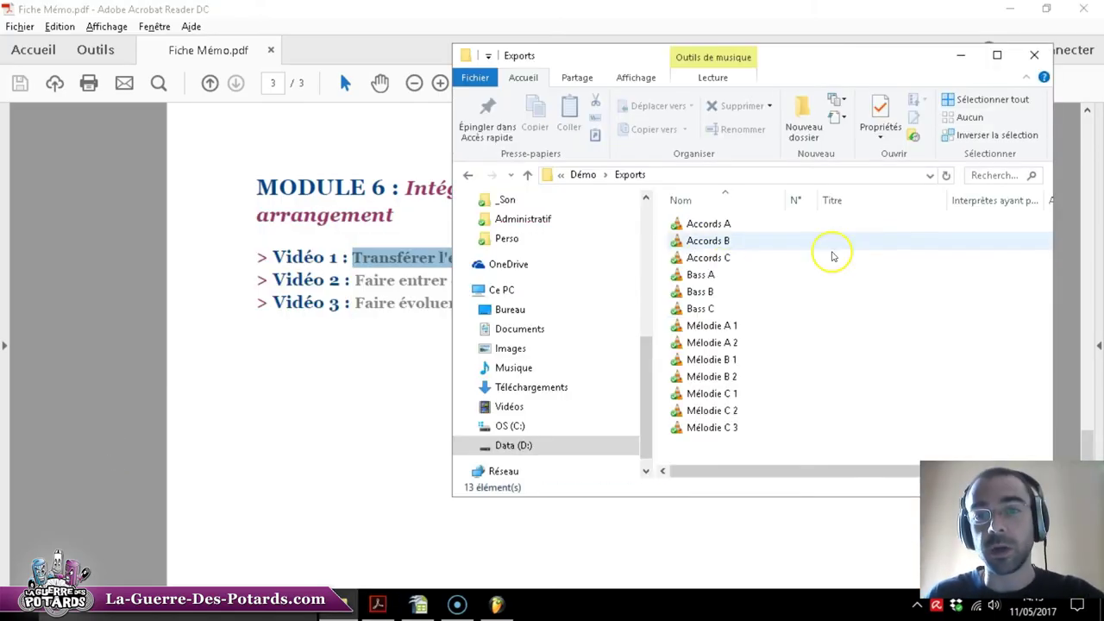
# Examine the Arrangement project's mixer routing, including the Bass Mélodie A track and the @ BASS bus, with short playback checks.
pyautogui.click(701, 375)
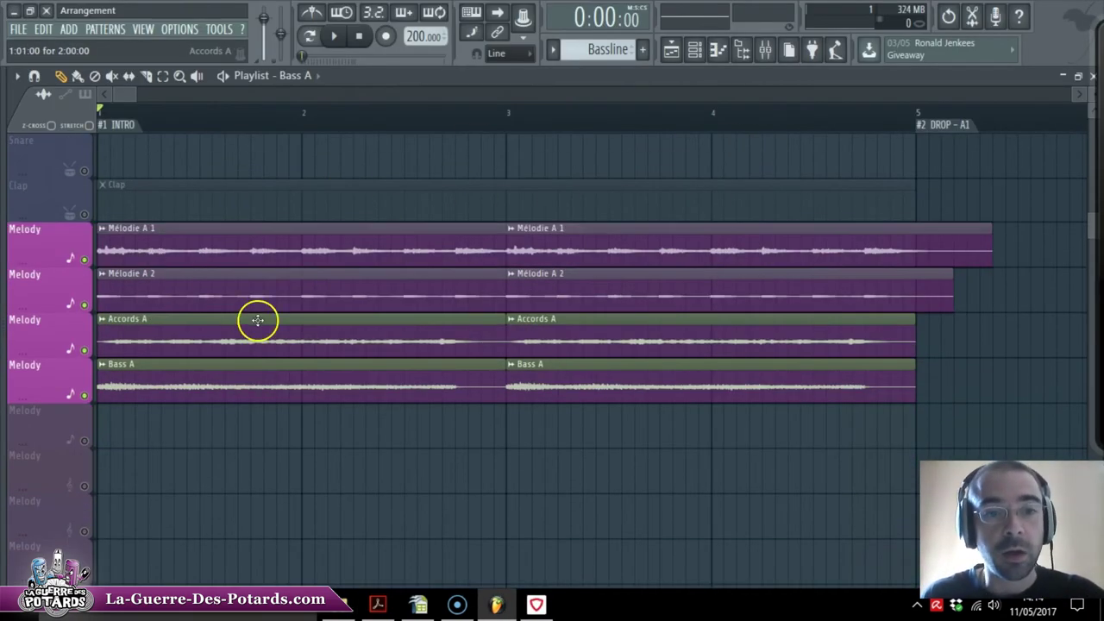
pyautogui.press('F6')
pyautogui.press('F9')
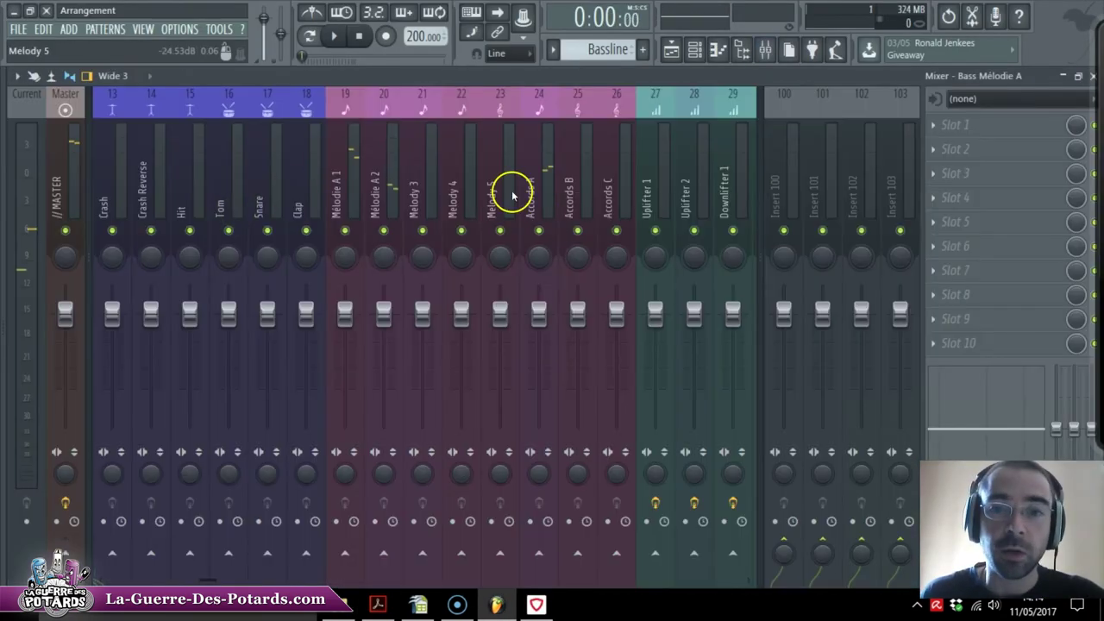
pyautogui.scroll(4, 496, 212)
pyautogui.press('space')
pyautogui.press('space')
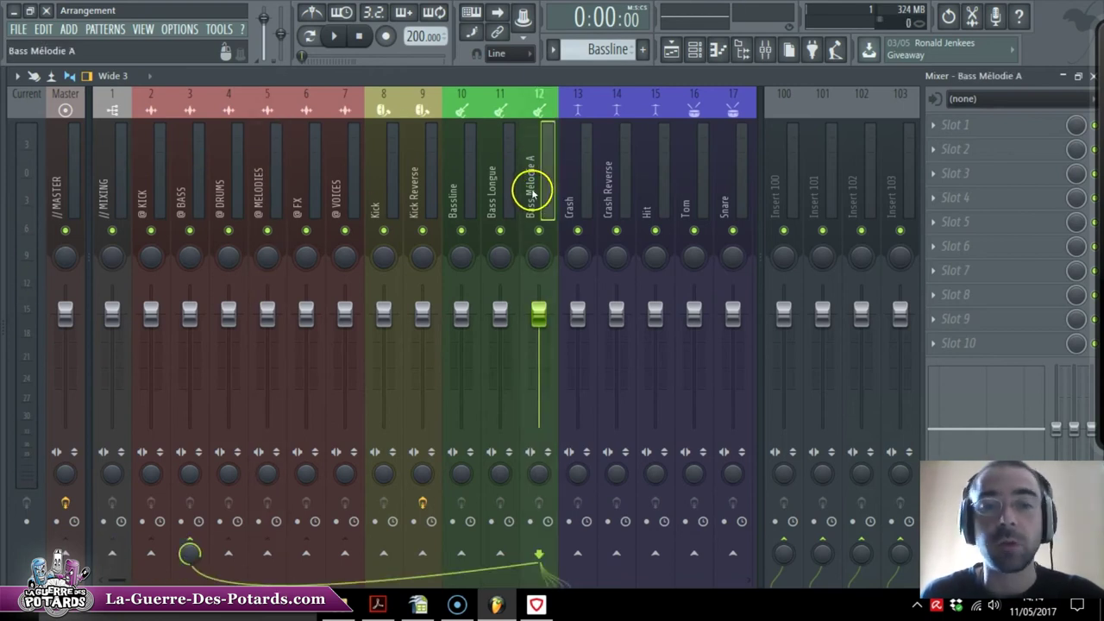
pyautogui.click(190, 186)
pyautogui.press('space')
pyautogui.press('space')
pyautogui.scroll(-6, 458, 167)
pyautogui.scroll(2, 464, 200)
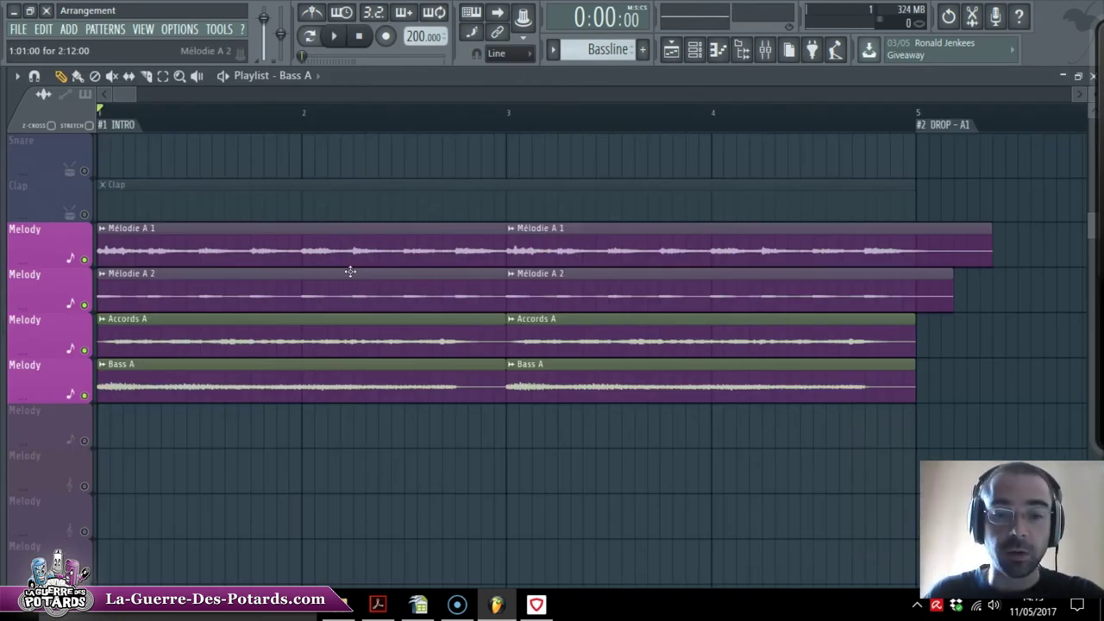
# Look at the melody tracks and the first effect slot in the mixer, and examine the intro's placement in the playlist.
pyautogui.press('F9')
pyautogui.click(569, 186)
pyautogui.click(347, 191)
pyautogui.click(981, 126)
pyautogui.press('F5')
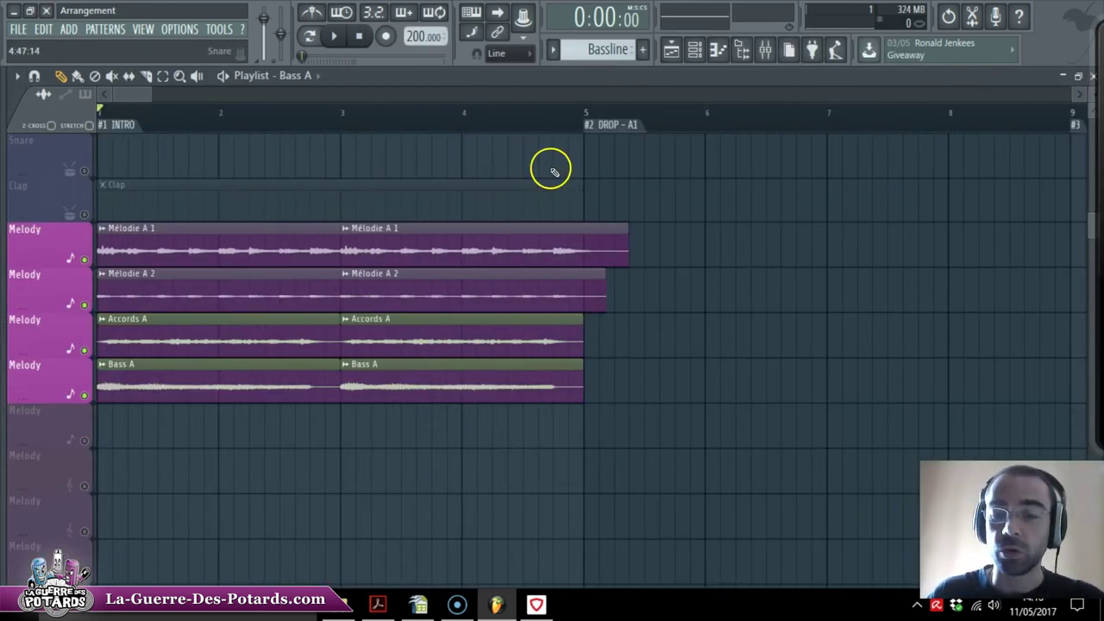
pyautogui.scroll(15, 413, 243)
pyautogui.scroll(-12, 410, 229)
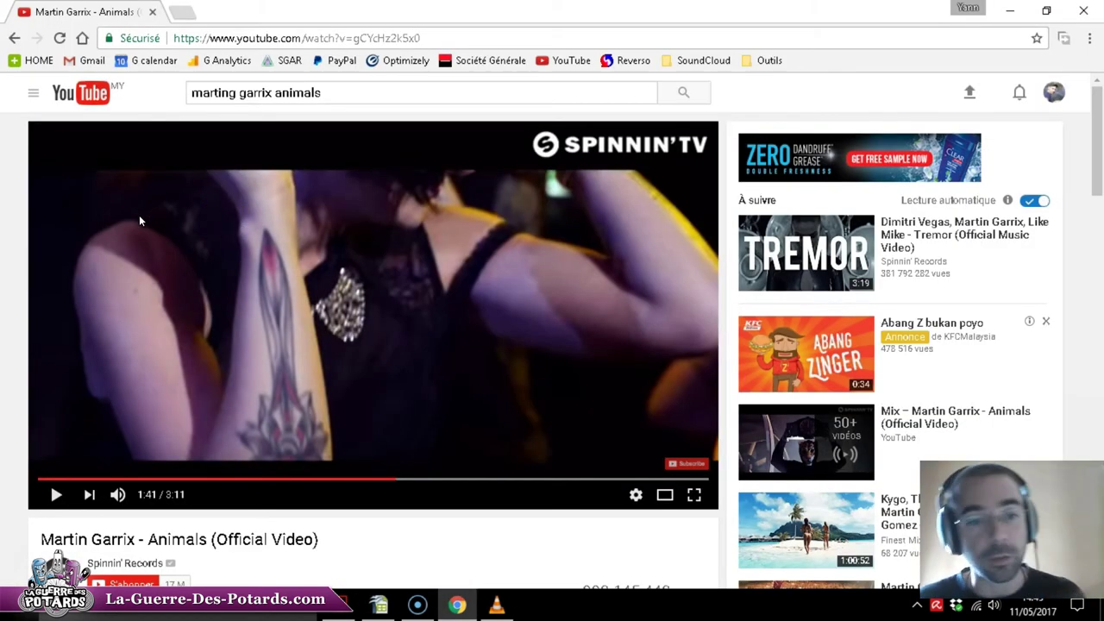
# In the browser, play a short passage of the Martin Garrix - Animals video and pause it.
pyautogui.click(56, 495)
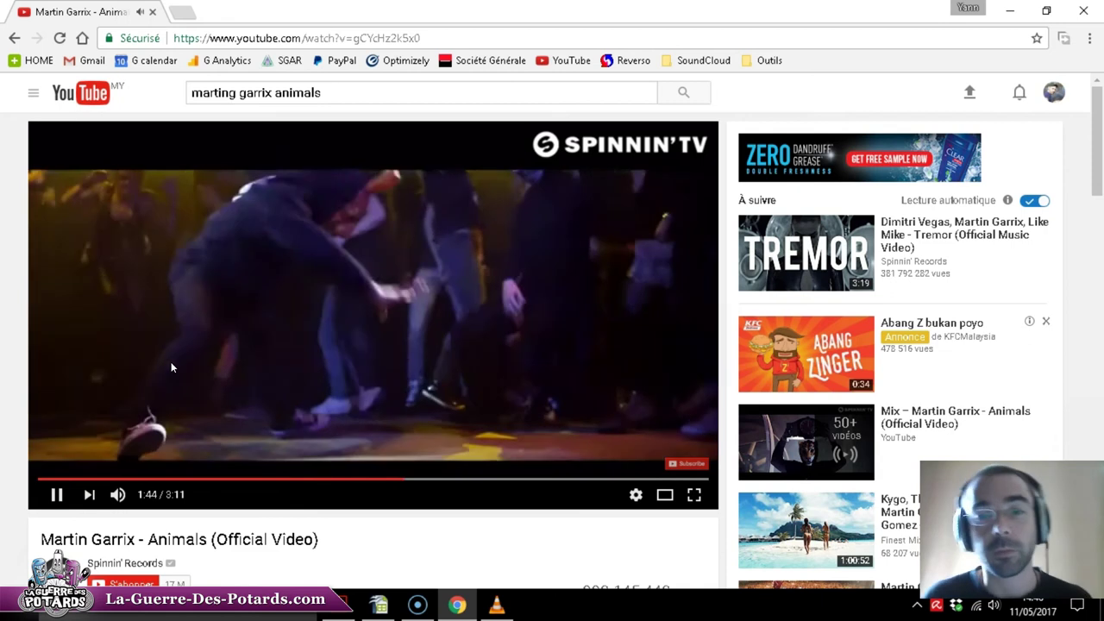
pyautogui.click(332, 407)
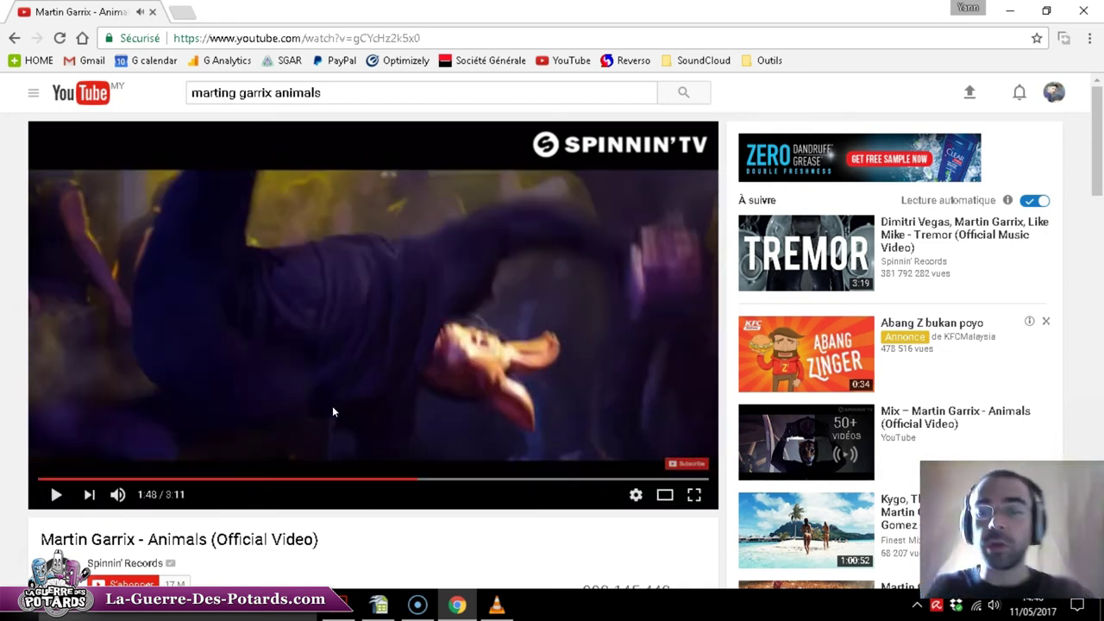